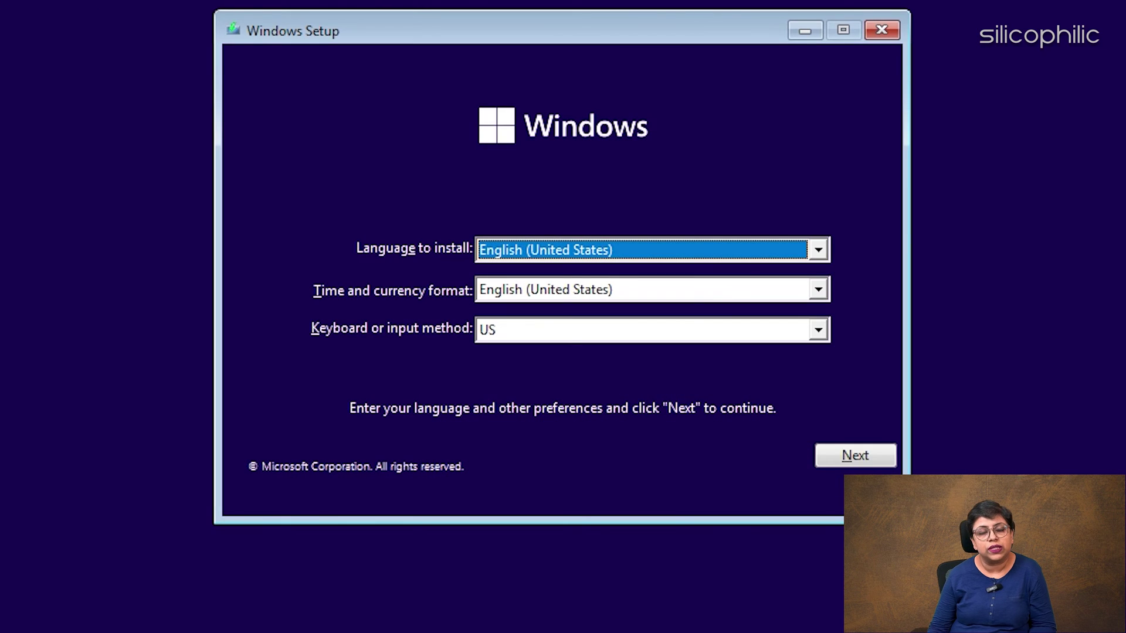
# Step: From Windows Setup, go to Repair your computer and run Startup Repair on Windows 11
pyautogui.click(865, 455)
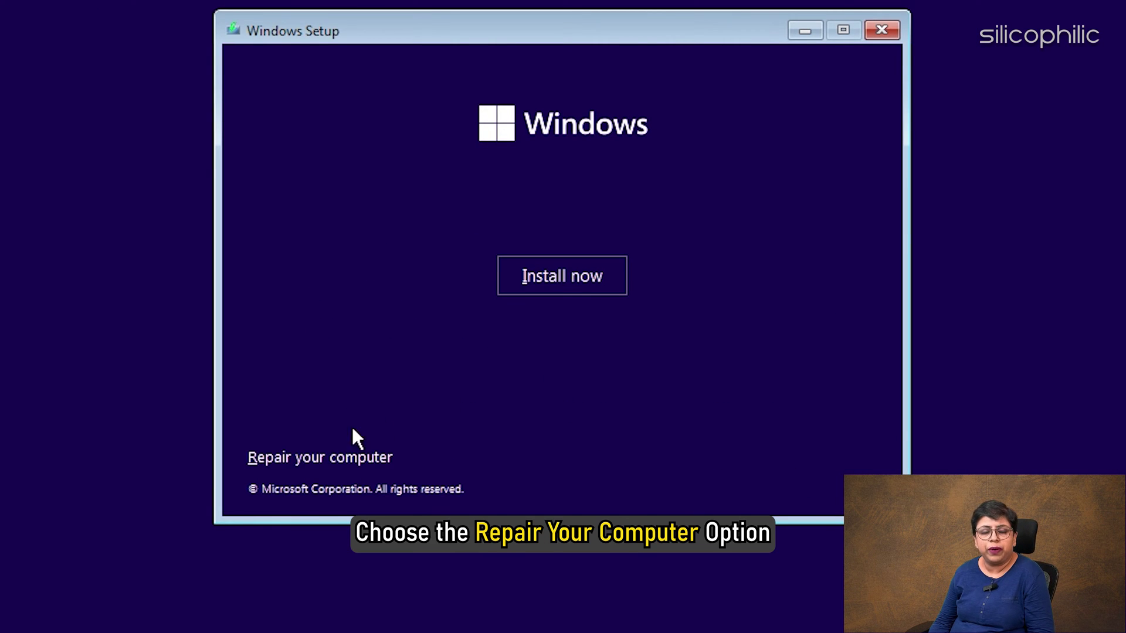
pyautogui.click(299, 457)
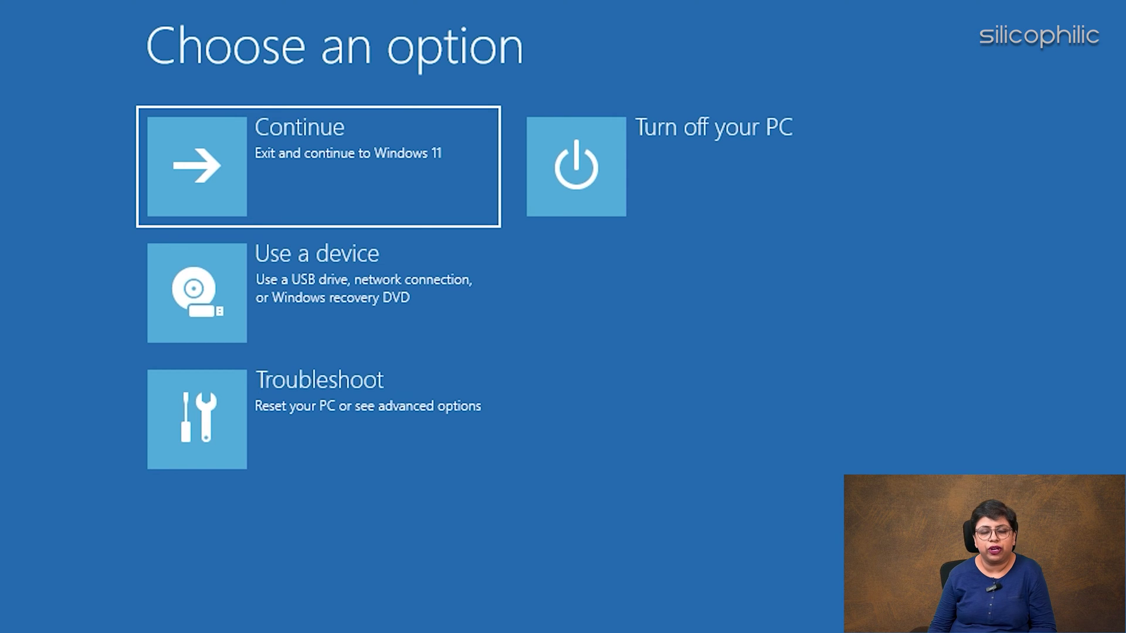
pyautogui.click(303, 388)
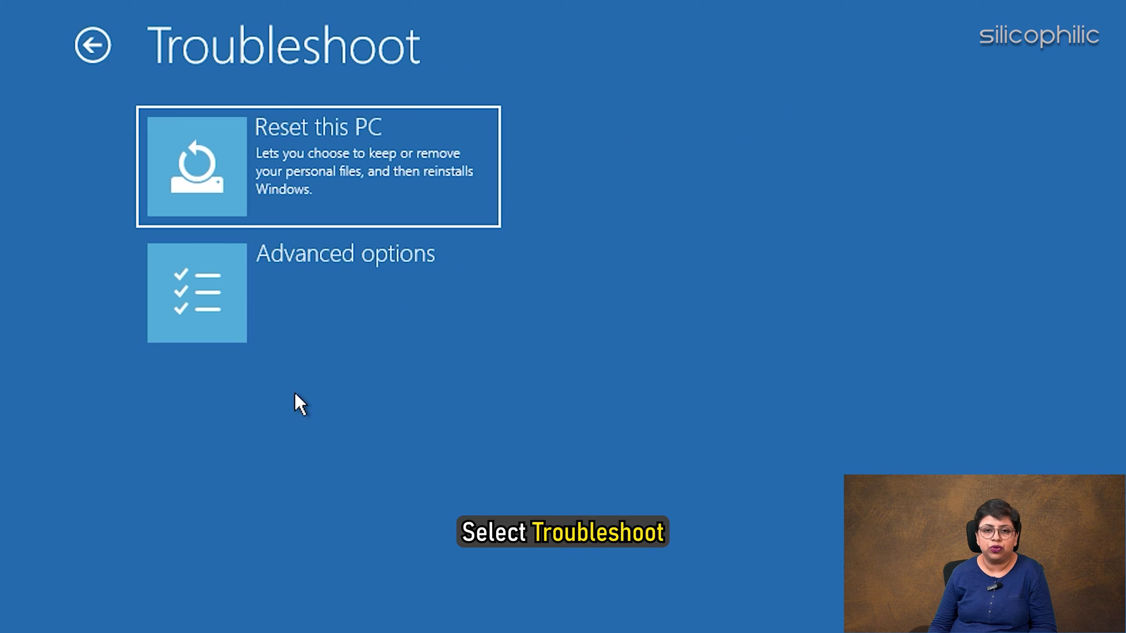
pyautogui.click(307, 281)
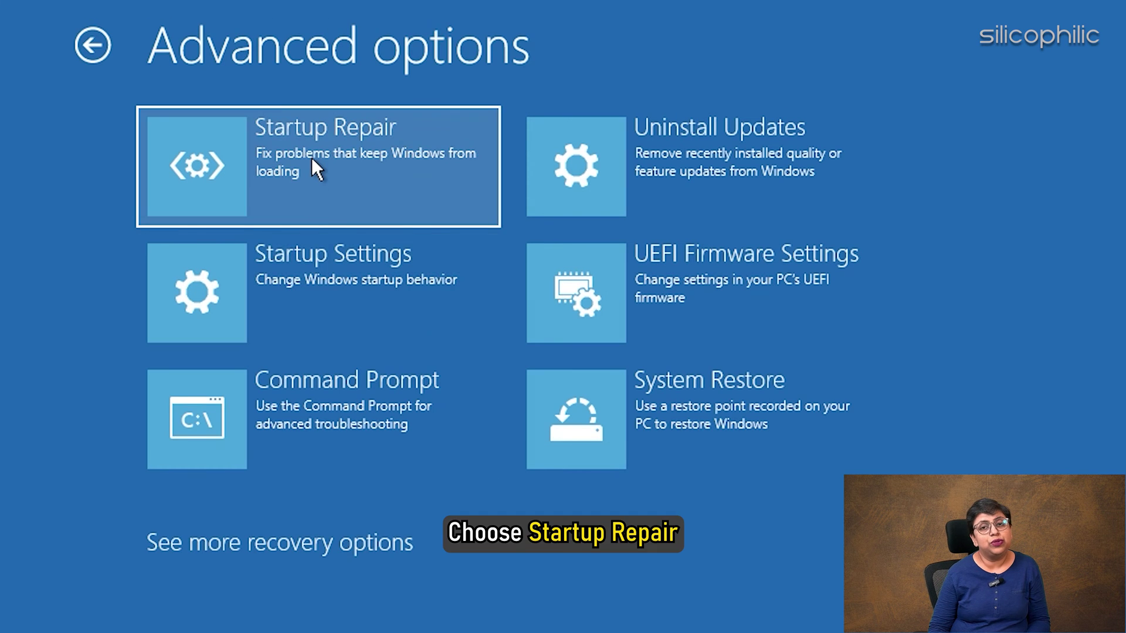
pyautogui.click(312, 157)
pyautogui.click(316, 154)
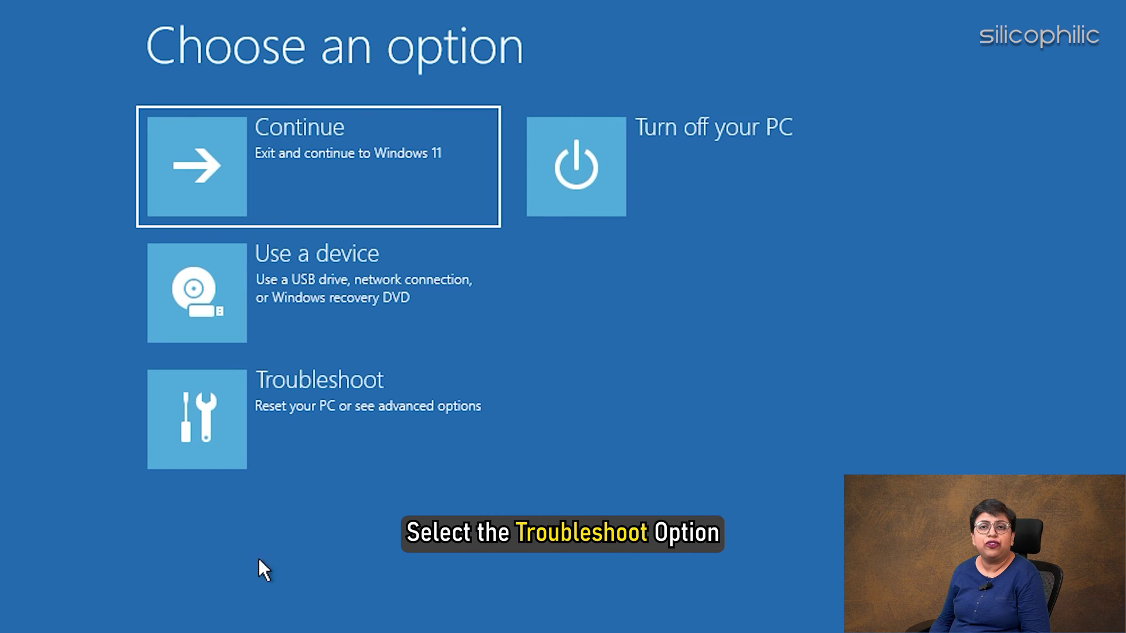
# Step: Restart via Startup Settings and boot into Safe Mode with option 5 (F5)
pyautogui.click(294, 393)
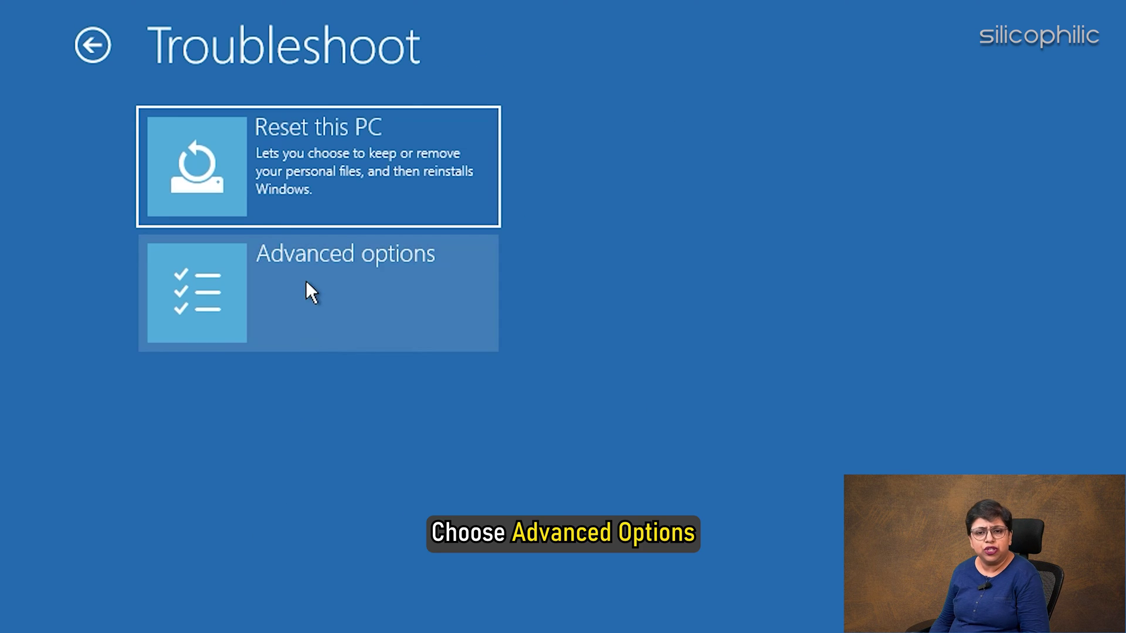
pyautogui.click(308, 280)
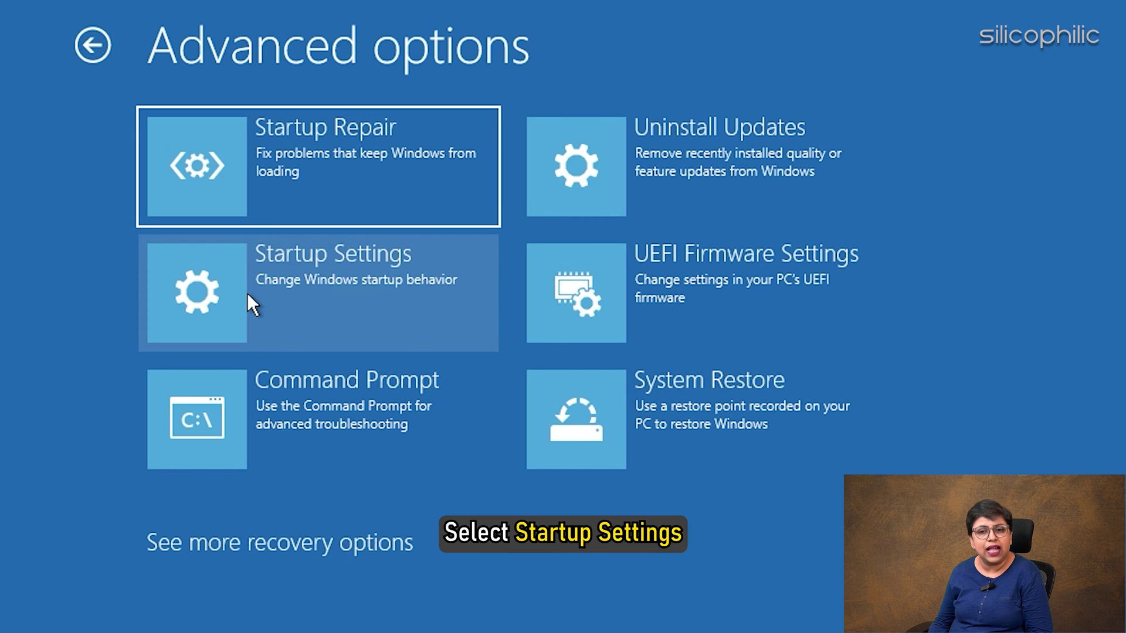
pyautogui.click(349, 254)
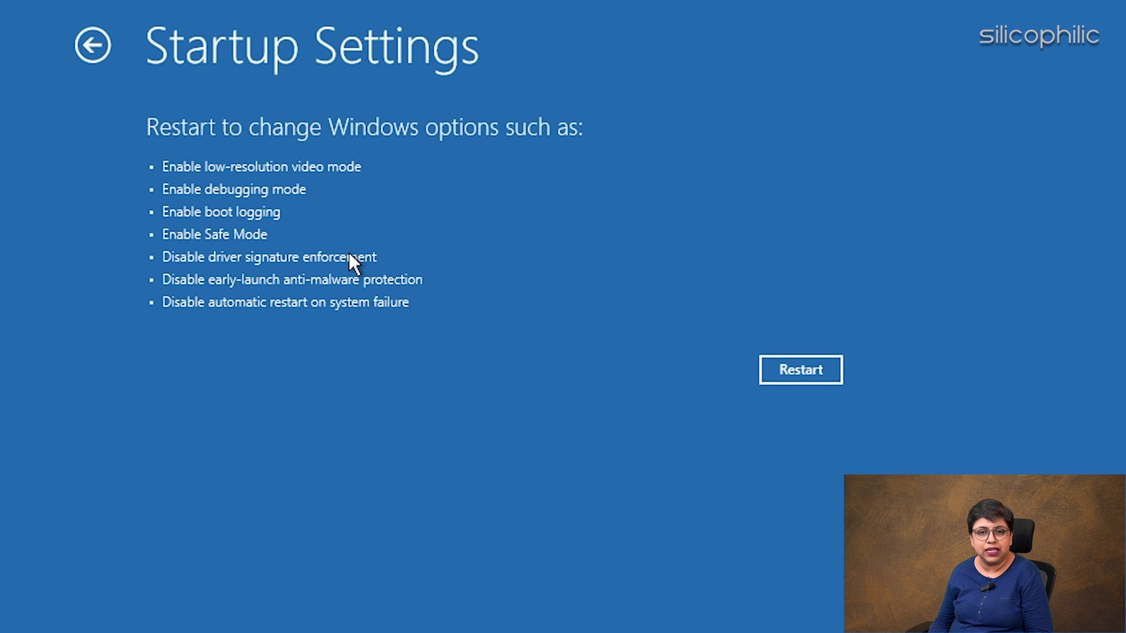
pyautogui.click(809, 378)
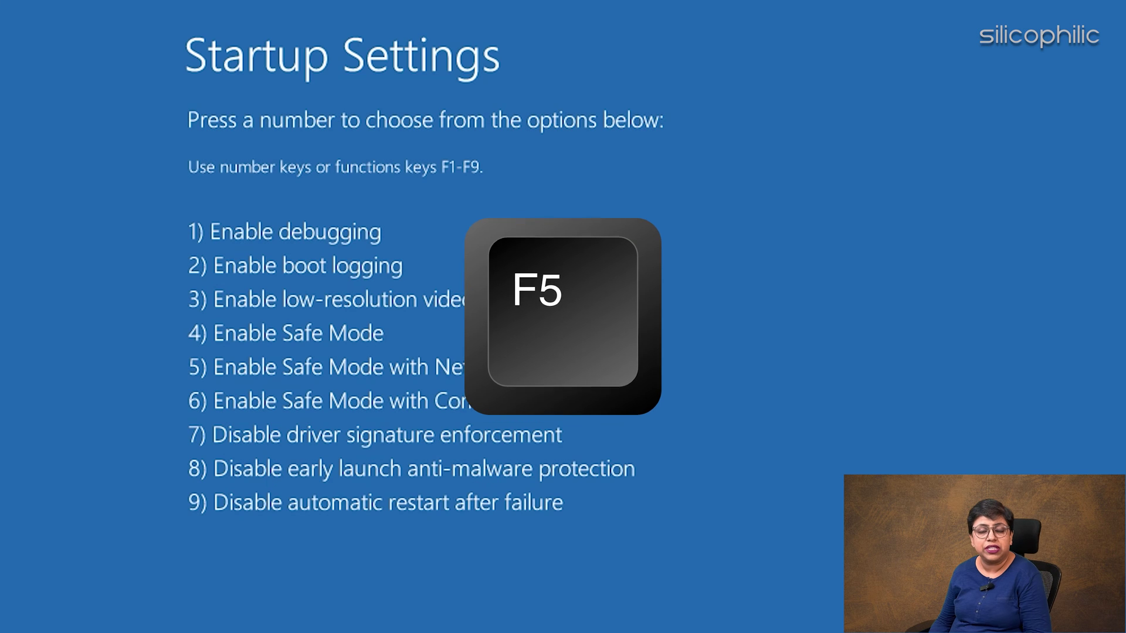
pyautogui.press('F5')
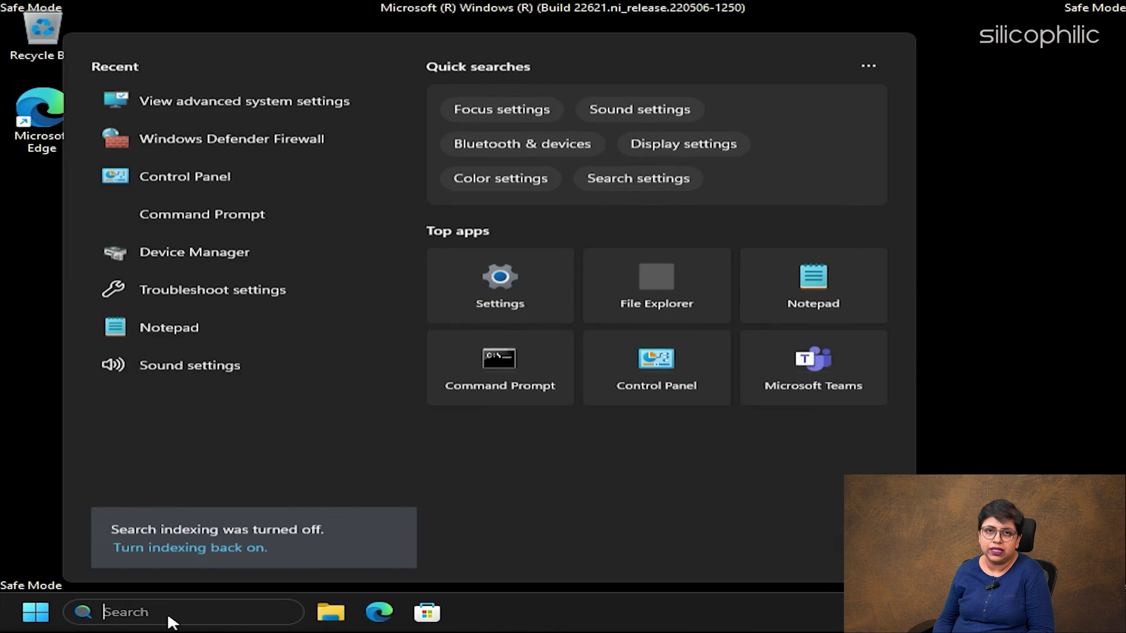
# Step: Run sfc /scannow in an administrator Command Prompt and clear the accidental console selection
pyautogui.write('cmd')
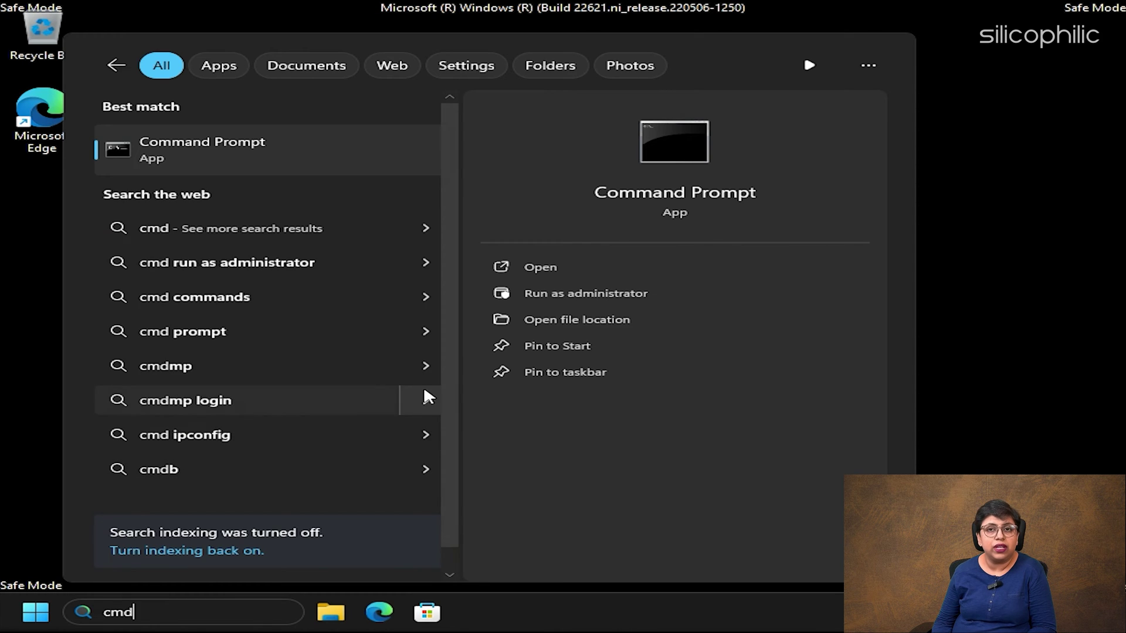
pyautogui.click(589, 298)
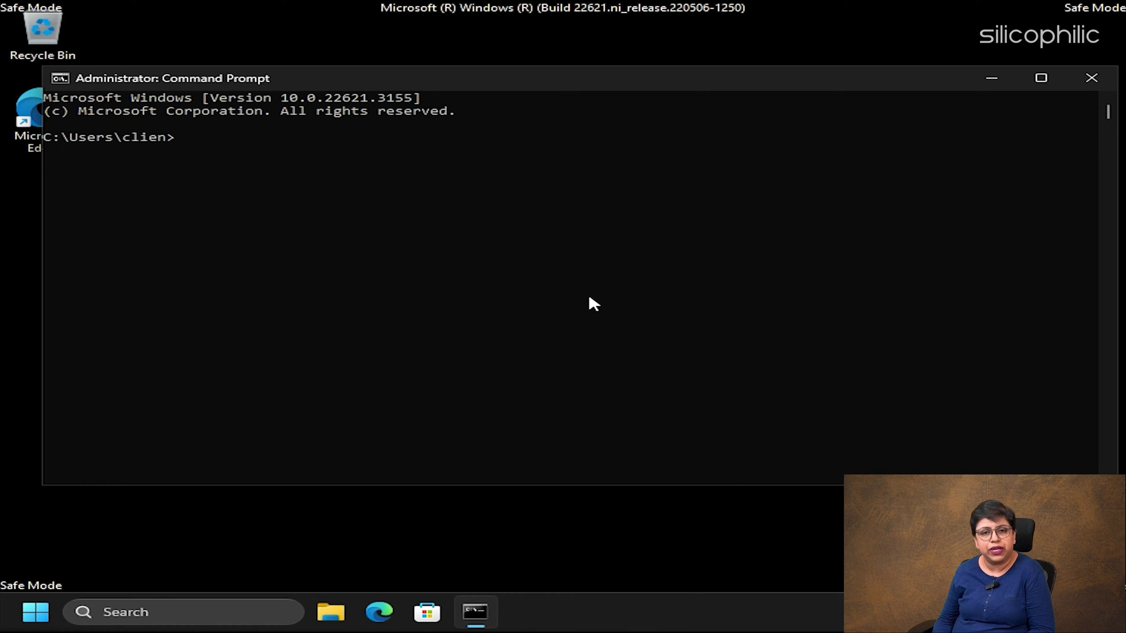
pyautogui.write('sfc /sca')
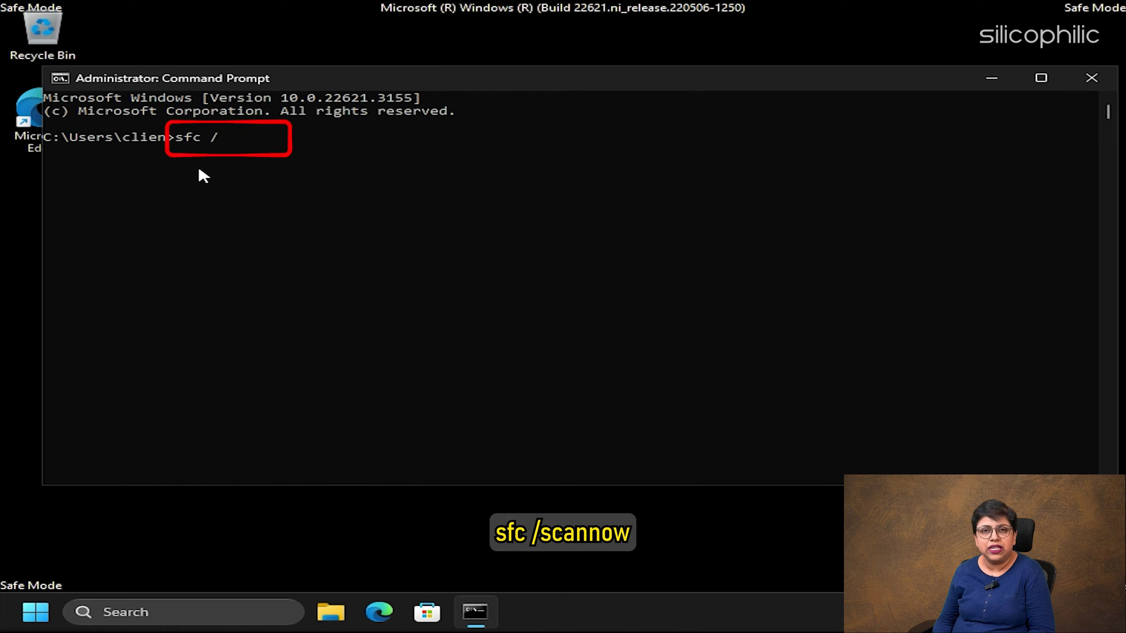
pyautogui.write('nnow')
pyautogui.press('Return')
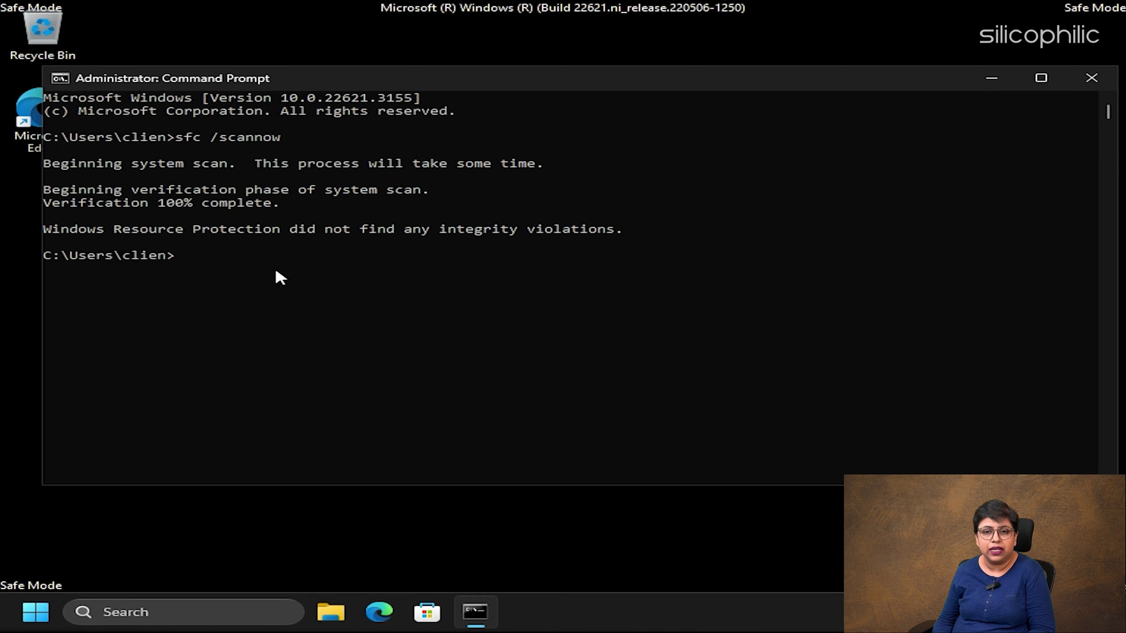
pyautogui.click(232, 269)
pyautogui.press('Escape')
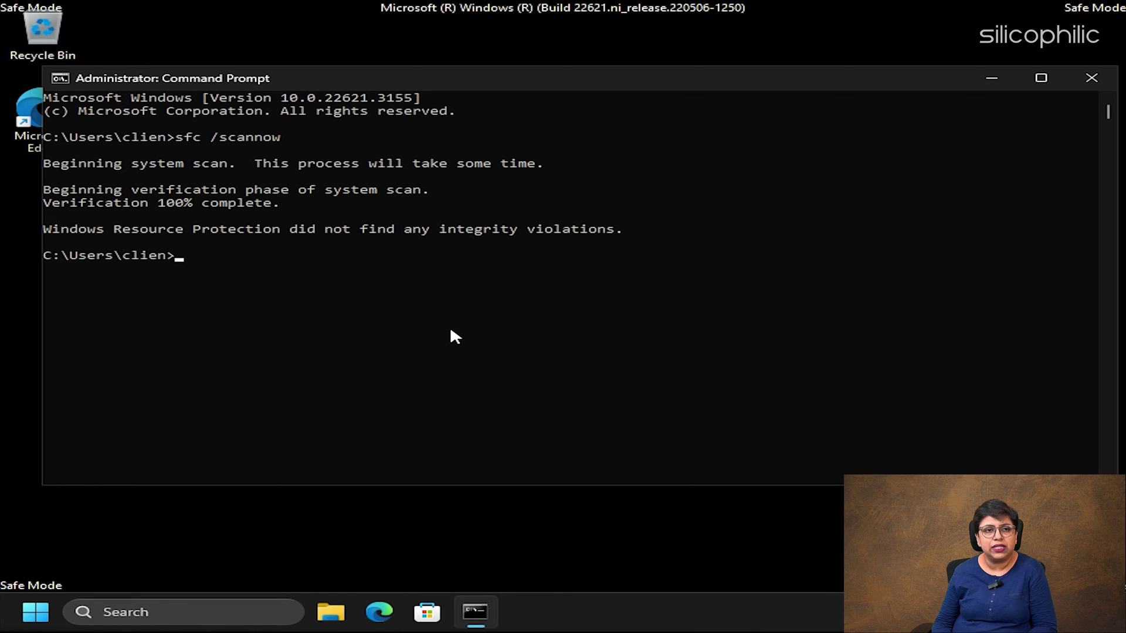
# Step: Run DISM /Online /Cleanup-Image /CheckHealth at the prompt
pyautogui.write('DISM')
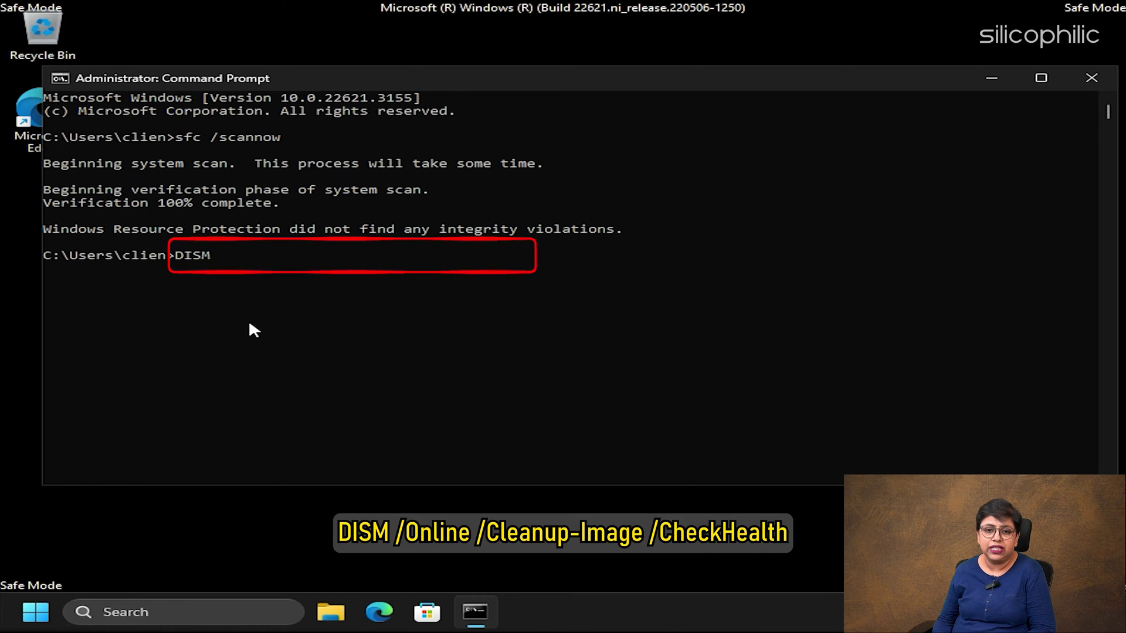
pyautogui.write(' /Online /C')
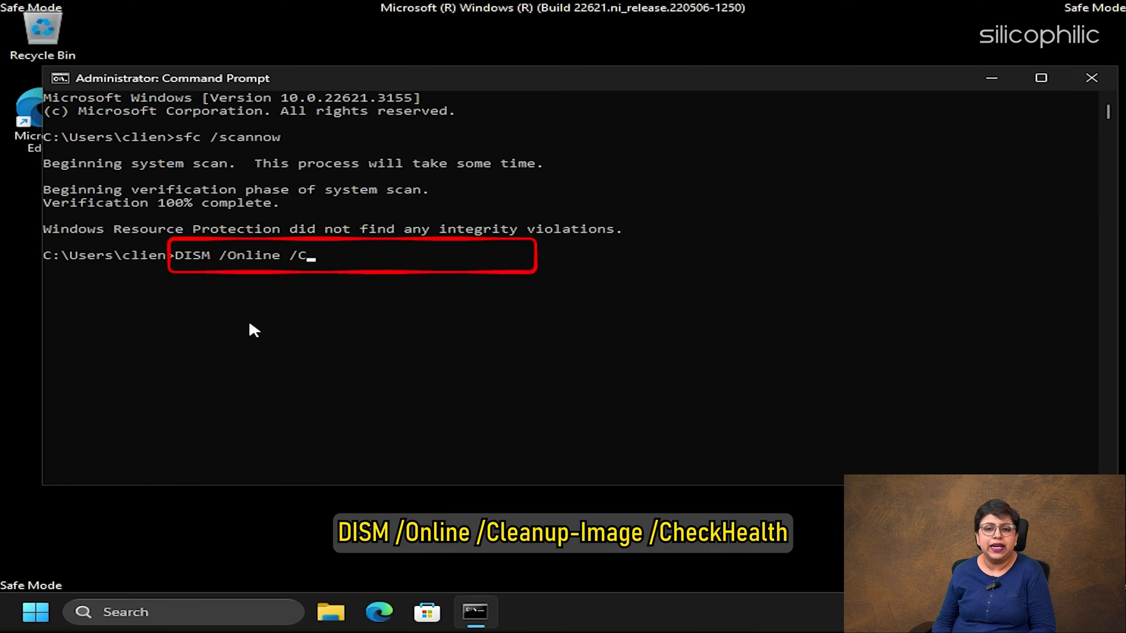
pyautogui.write('leanup-Image /C')
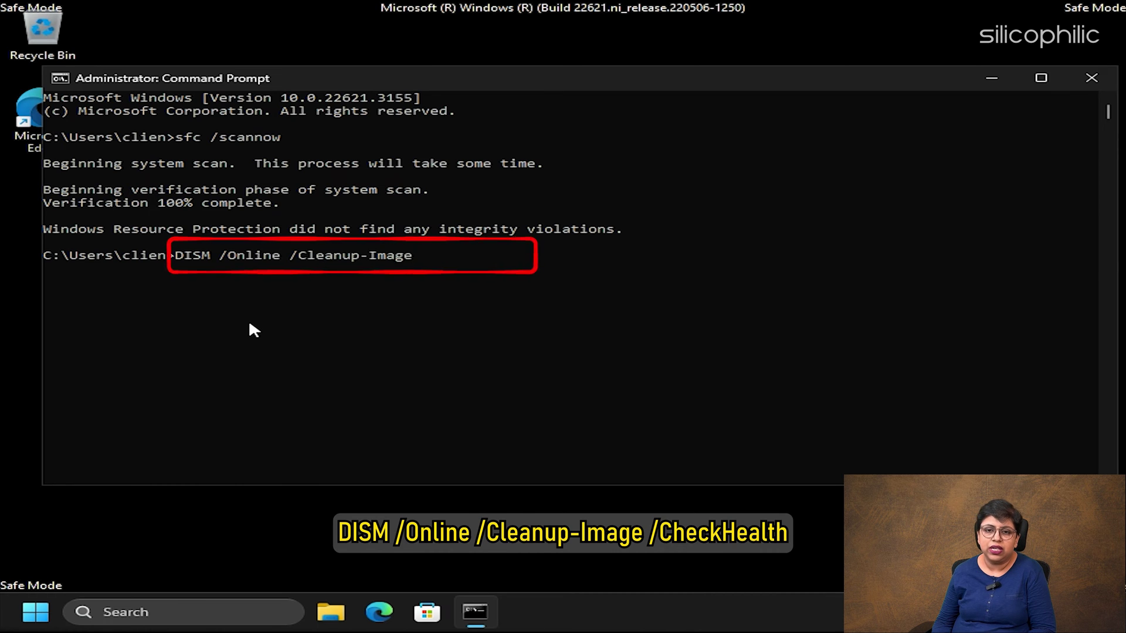
pyautogui.write('heckHealth')
pyautogui.press('Return')
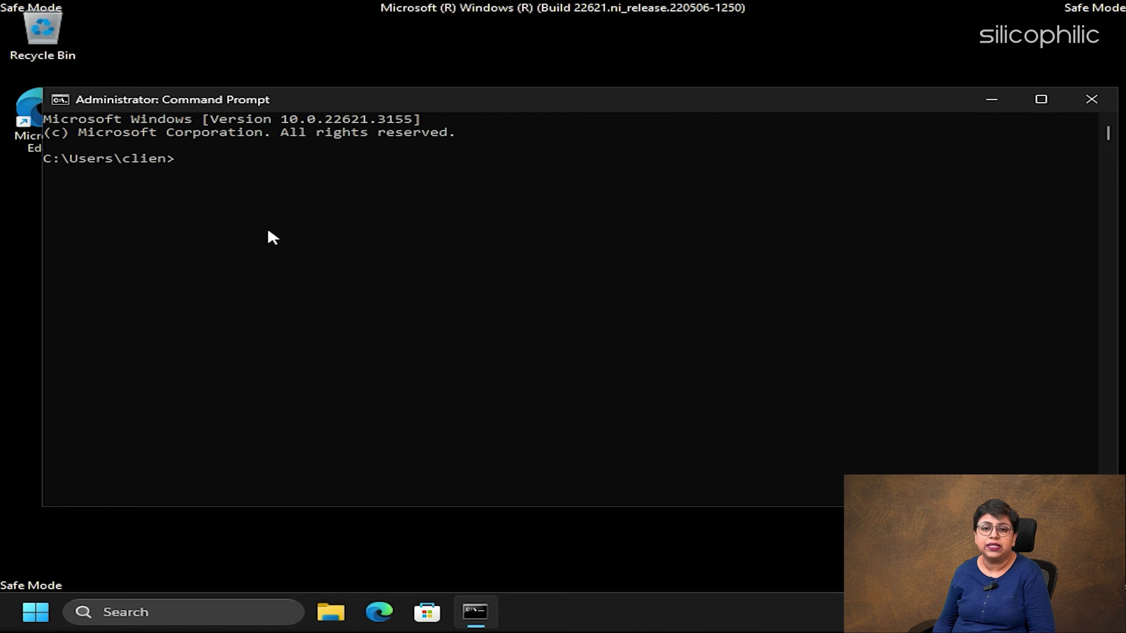
# Step: Run chkdsk C: /f /r /x and answer Y to schedule it at next restart
pyautogui.write('chkdsk C:')
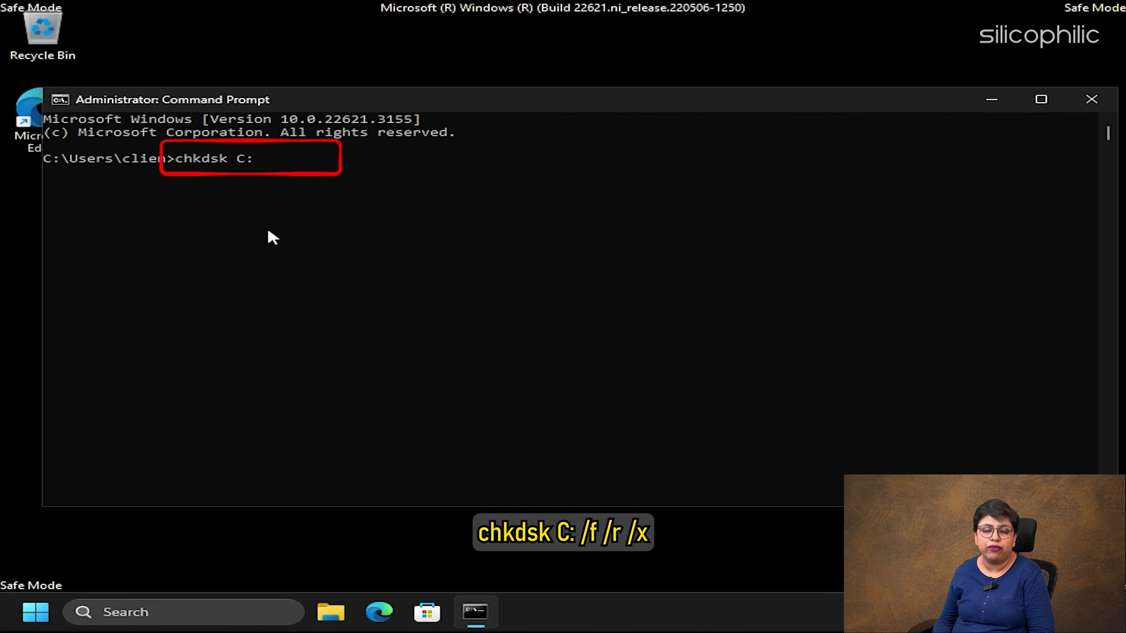
pyautogui.write(' /f /r /')
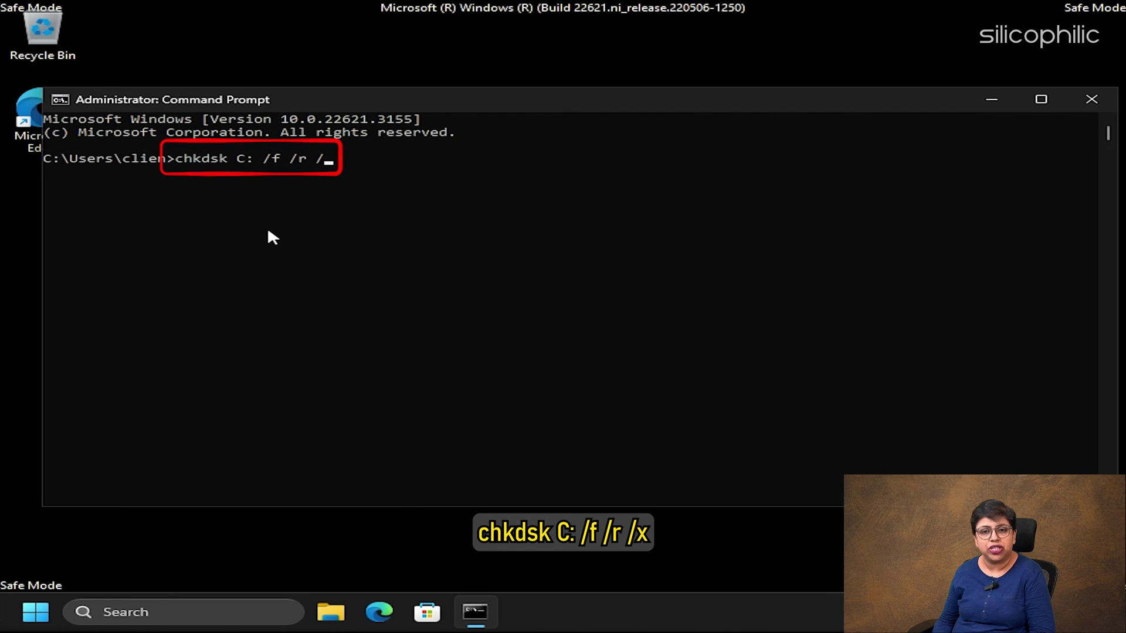
pyautogui.write('x')
pyautogui.press('Return')
pyautogui.write('y')
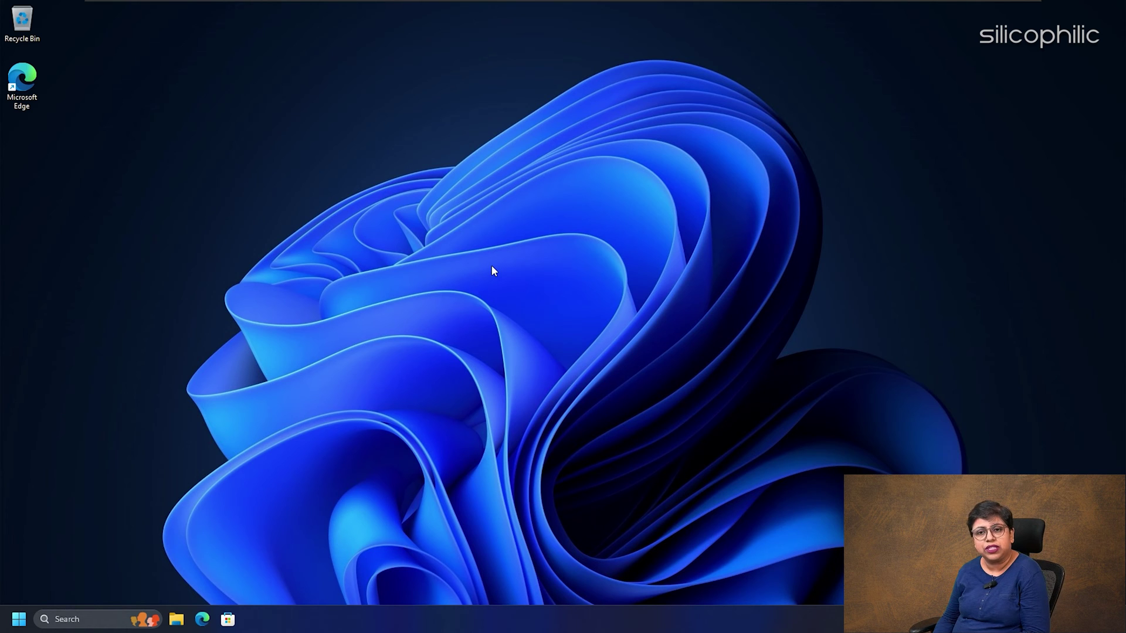
# Step: Check for Windows updates from the Windows Update settings page
pyautogui.press('super+s')
pyautogui.write('check for updates')
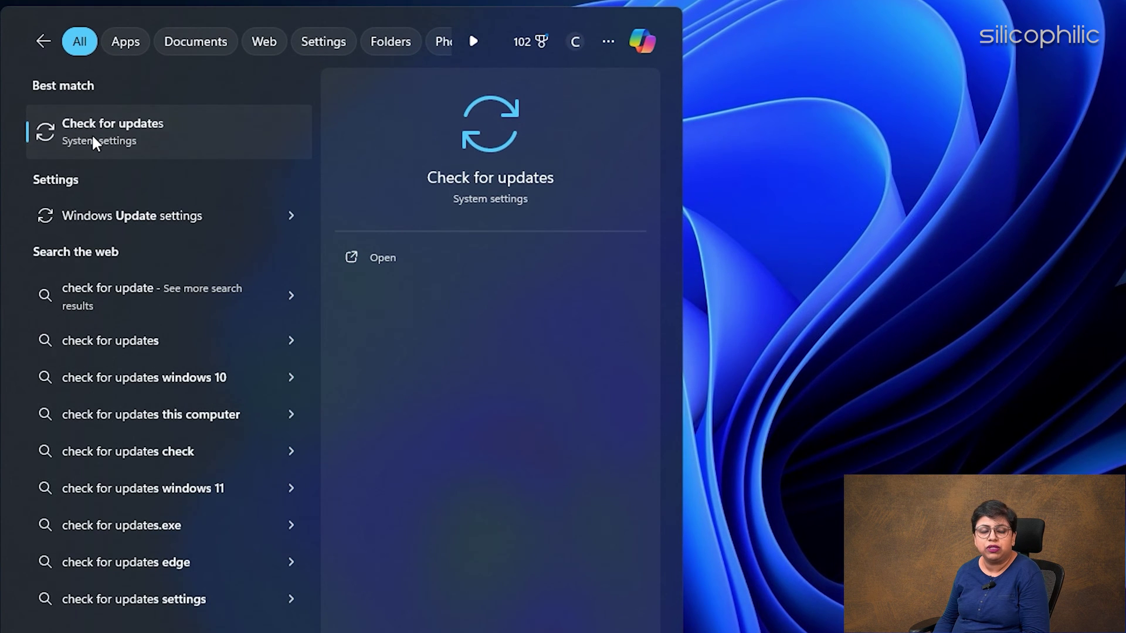
pyautogui.click(92, 138)
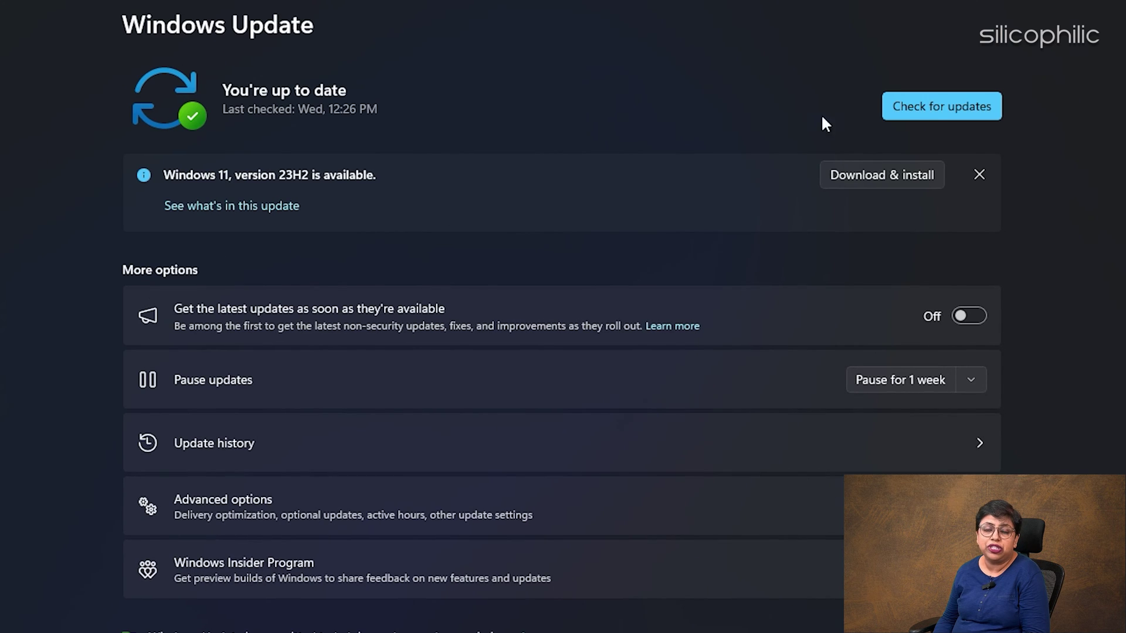
pyautogui.click(933, 100)
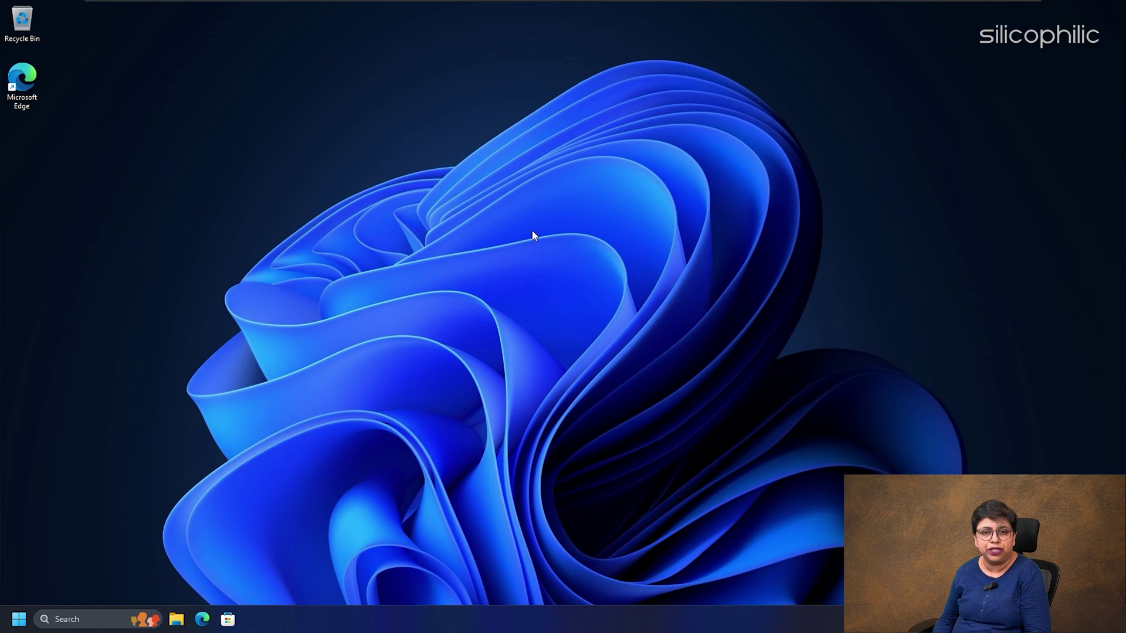
# Step: Open the Recovery page of Control Panel
pyautogui.click(67, 619)
pyautogui.write('con')
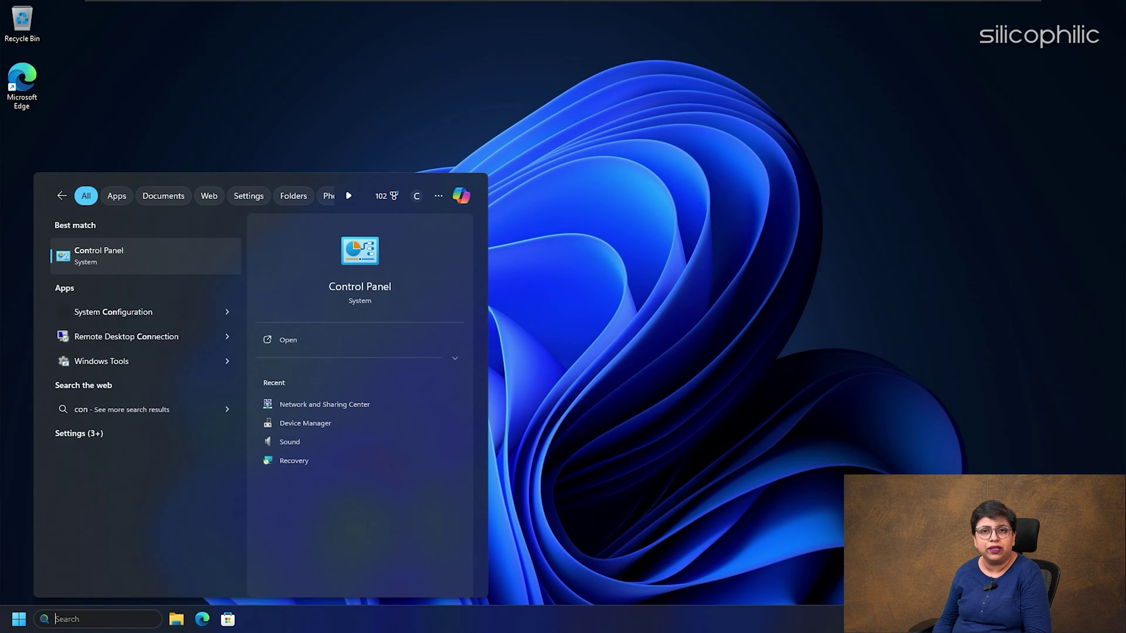
pyautogui.write('trol panel')
pyautogui.click(151, 264)
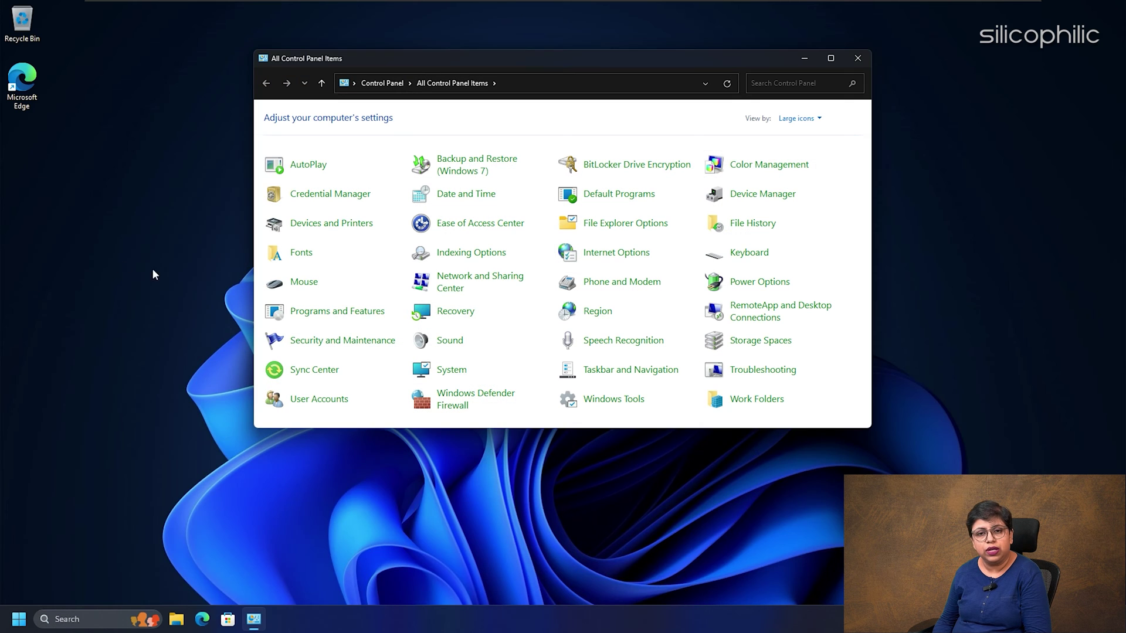
pyautogui.click(414, 322)
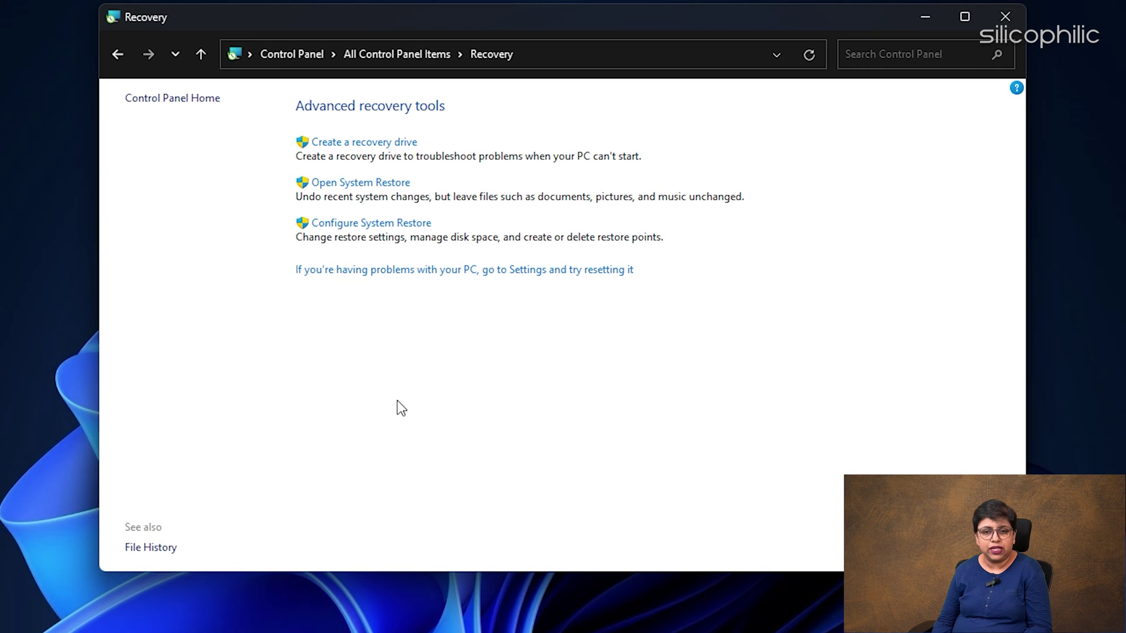
# Step: Start System Restore to the Fri 11:29:00 AM restore point and confirm the warning
pyautogui.click(377, 185)
pyautogui.click(698, 583)
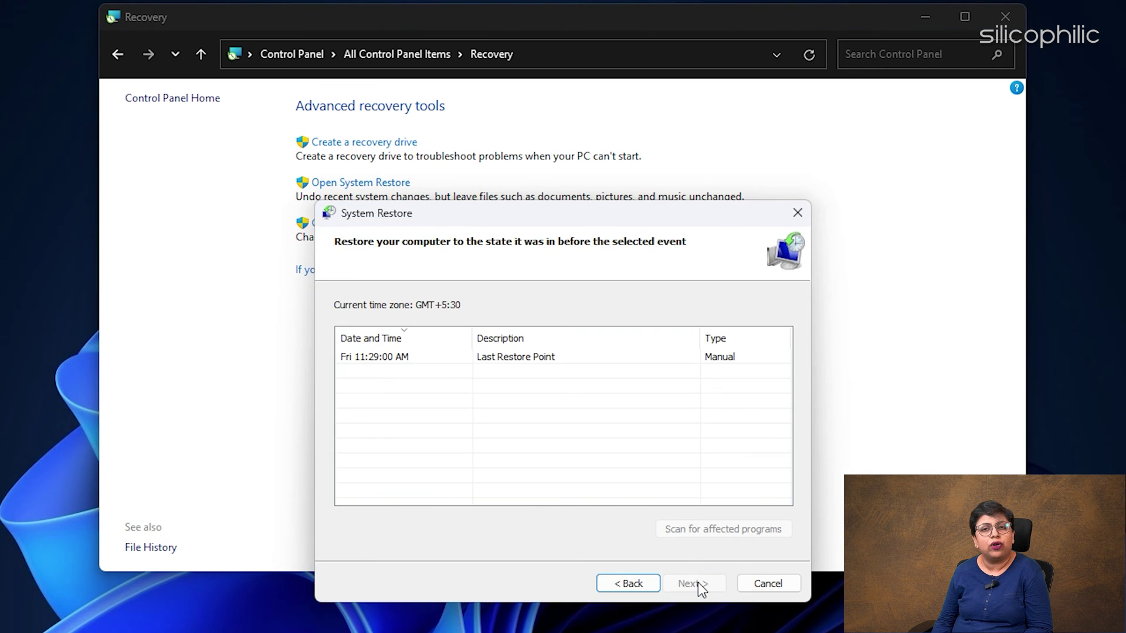
pyautogui.click(402, 364)
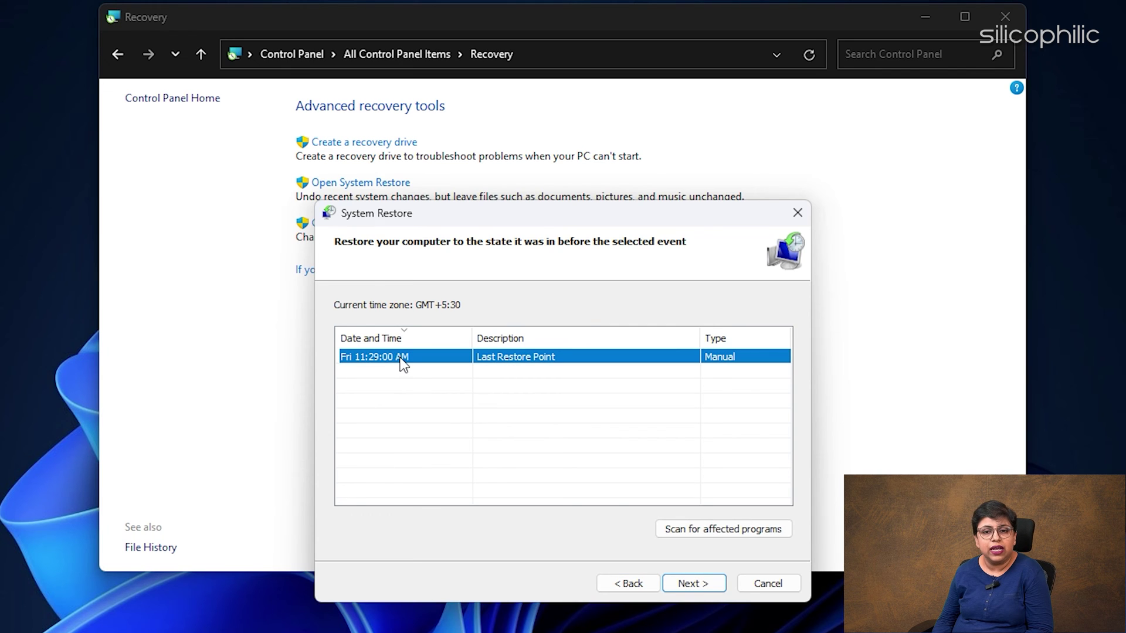
pyautogui.click(704, 584)
pyautogui.click(690, 586)
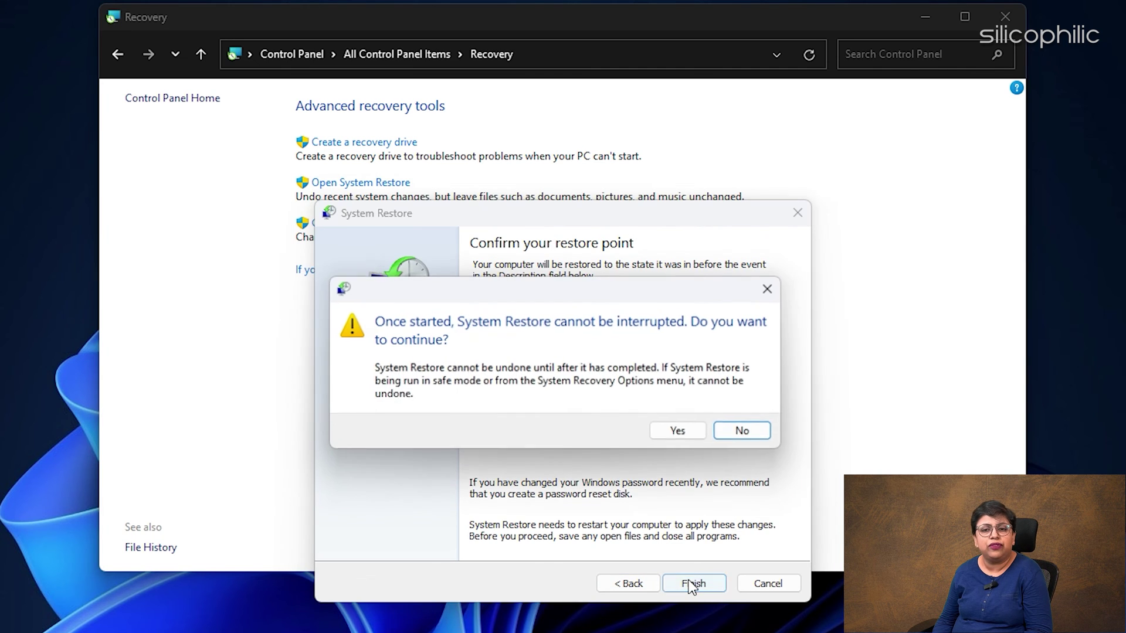
pyautogui.click(681, 434)
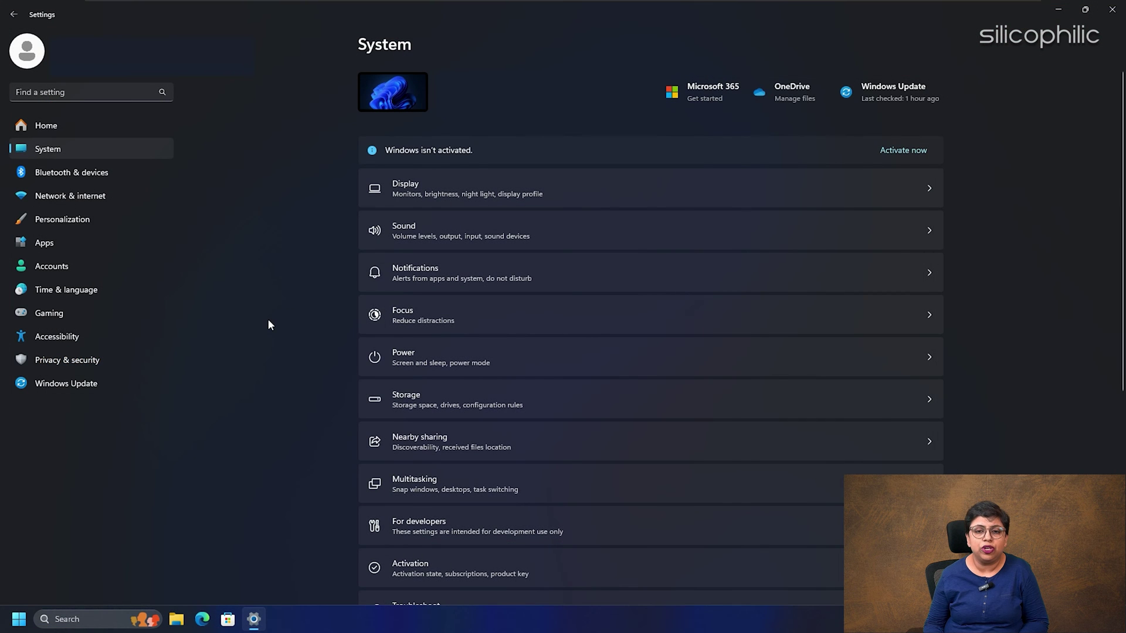
# Step: Restart into advanced startup from Settings' System > Recovery page
pyautogui.scroll(-5, 495, 375)
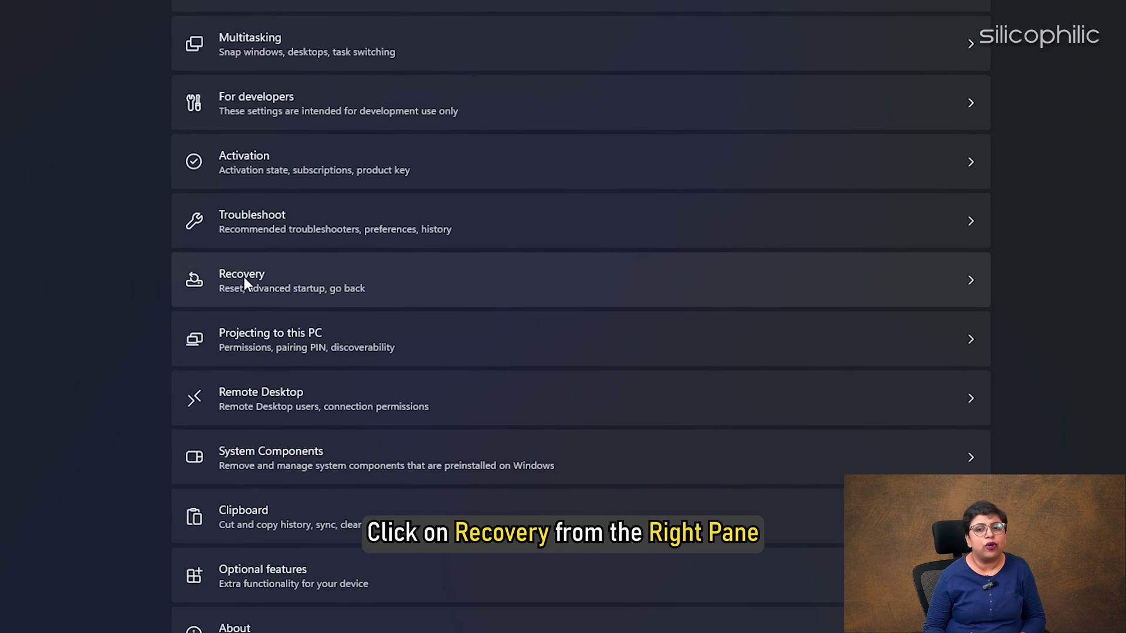
pyautogui.click(421, 327)
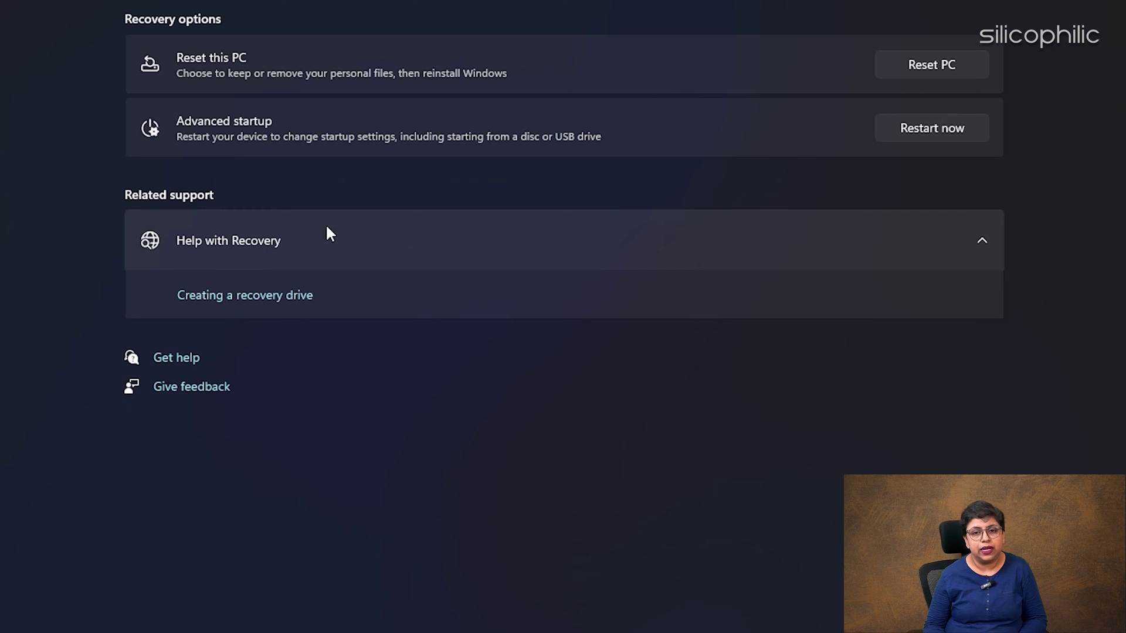
pyautogui.click(927, 132)
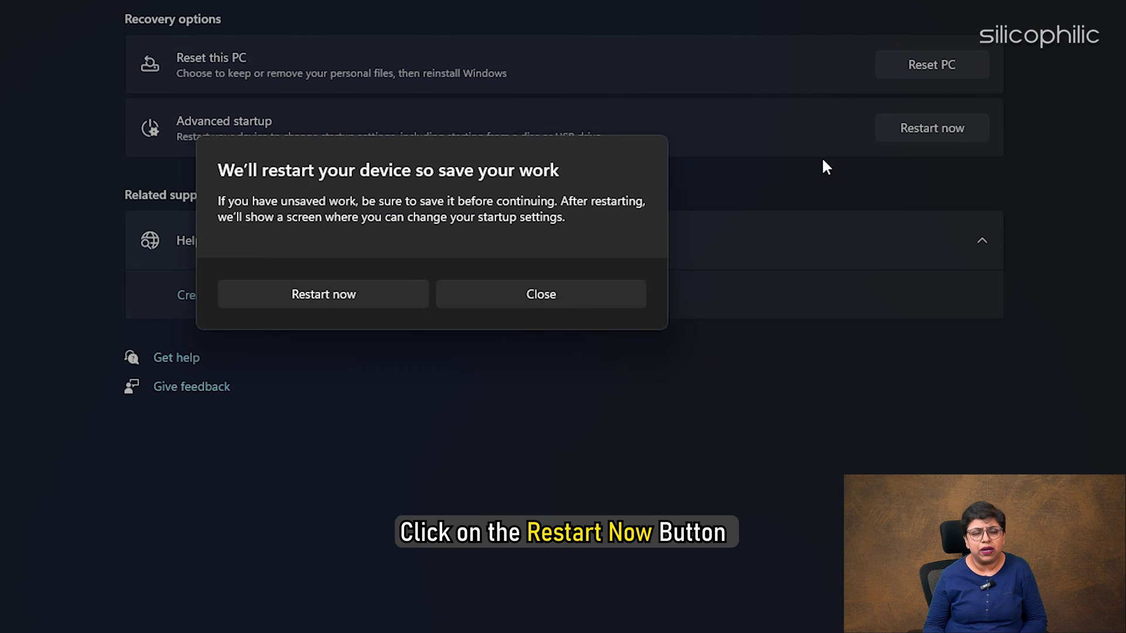
pyautogui.click(344, 293)
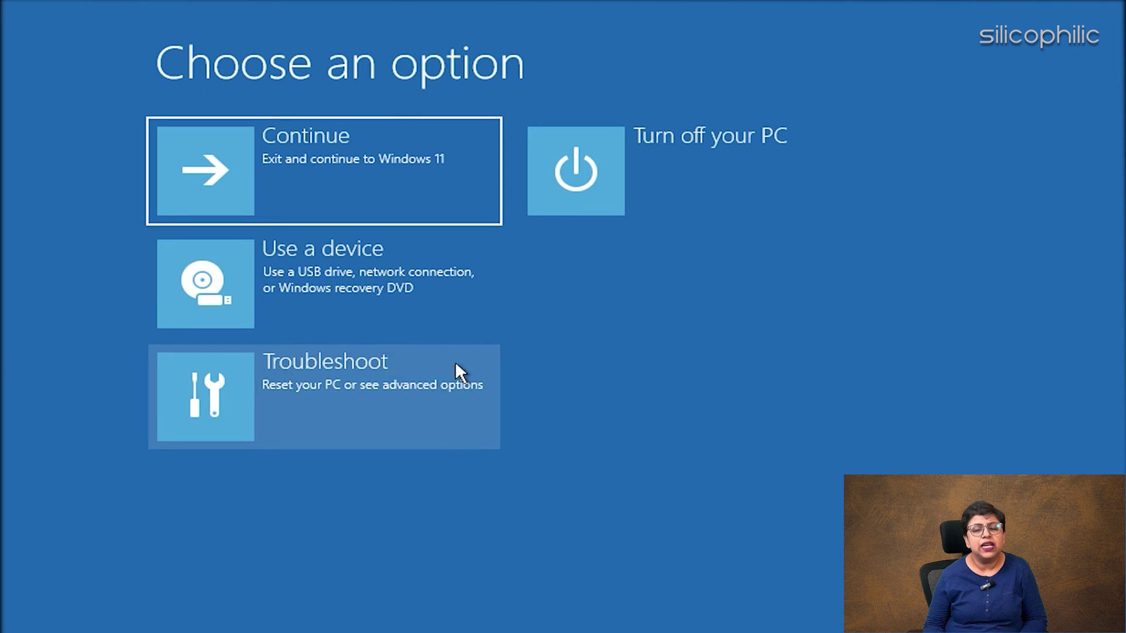
# Step: Reboot into UEFI Firmware Settings from Troubleshoot > Advanced options
pyautogui.click(245, 378)
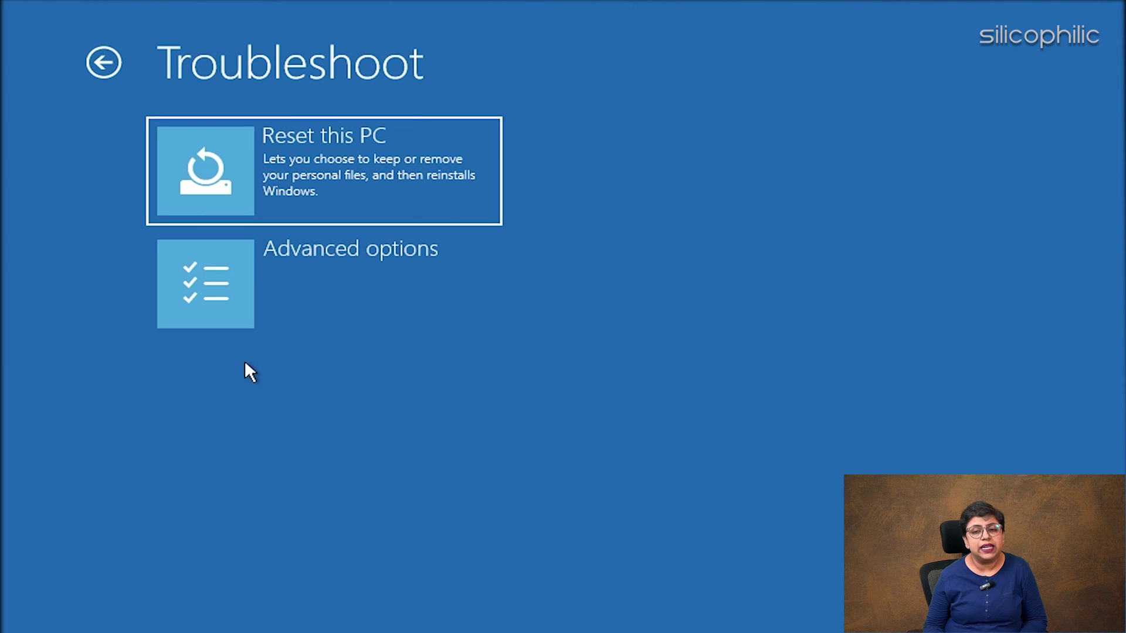
pyautogui.click(251, 274)
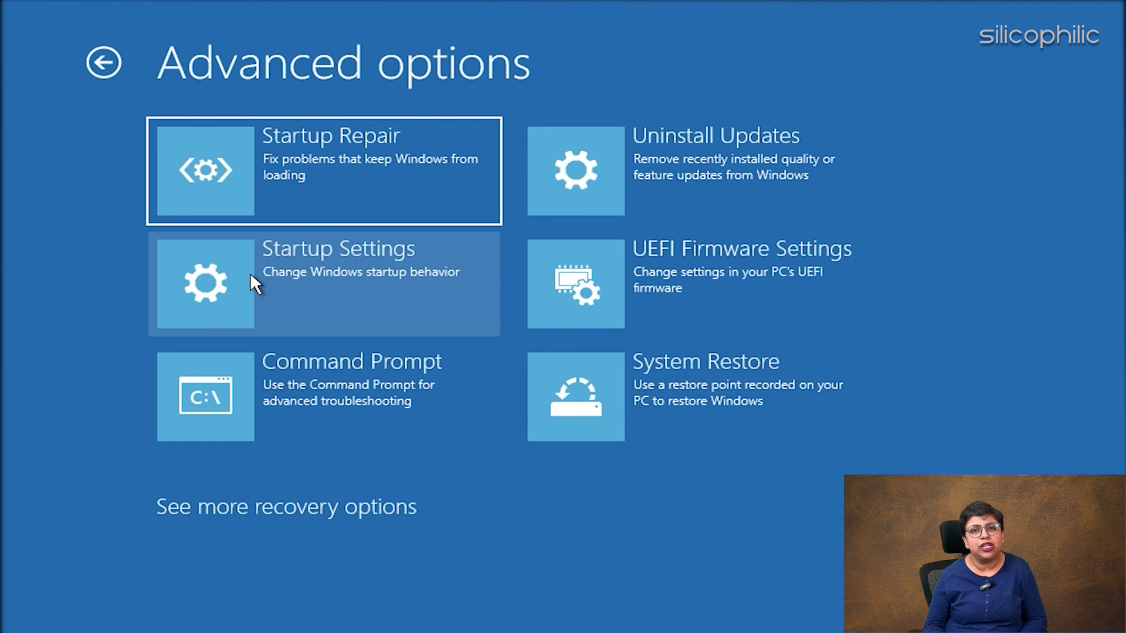
pyautogui.click(781, 278)
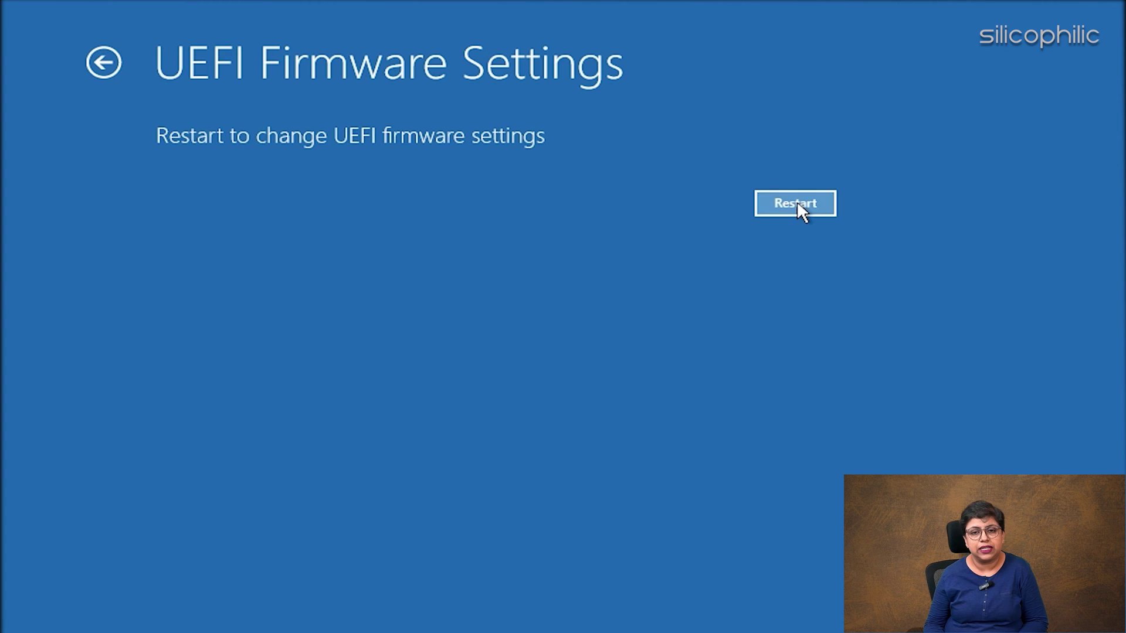
pyautogui.click(797, 203)
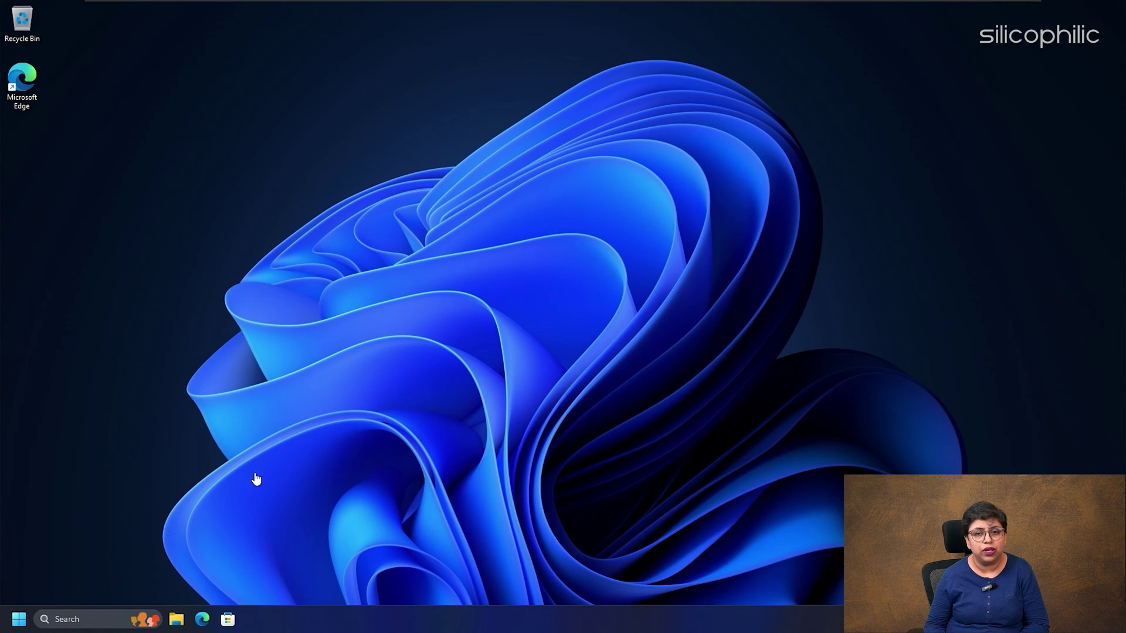
# Step: Scan Local Disk (C:) for errors from Properties > Tools, then close File Explorer
pyautogui.rightClick(19, 626)
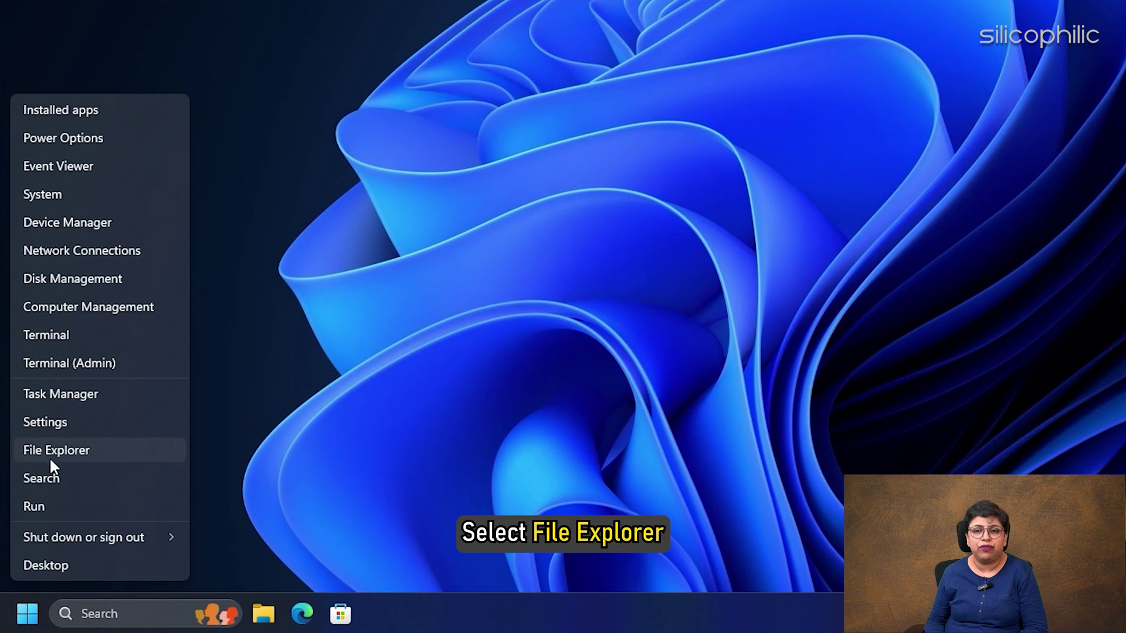
pyautogui.click(50, 461)
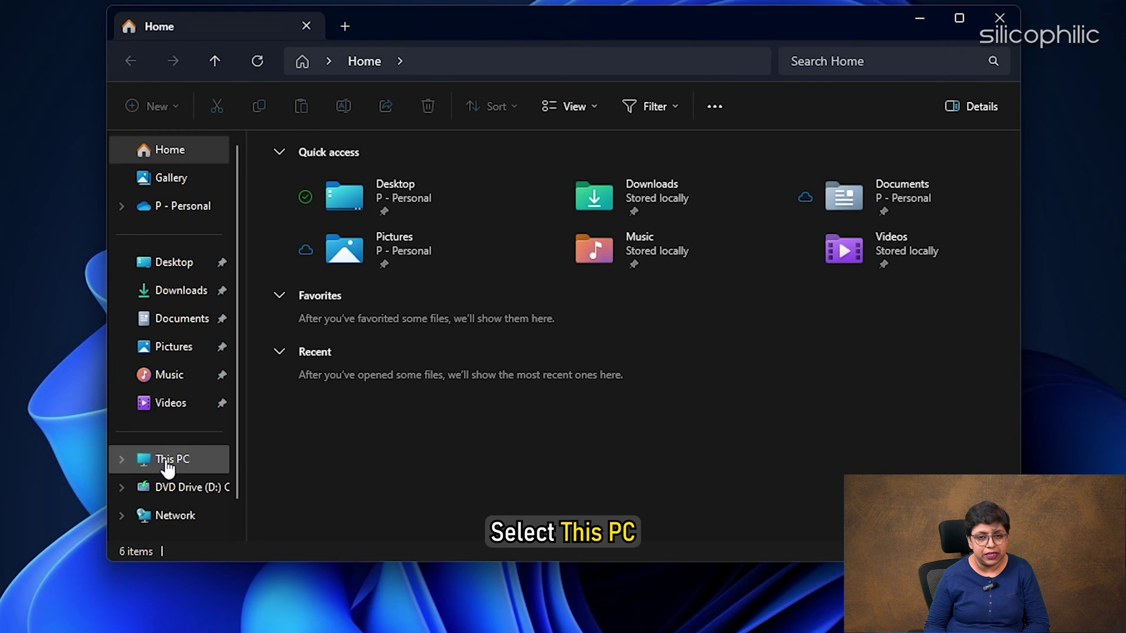
pyautogui.click(166, 462)
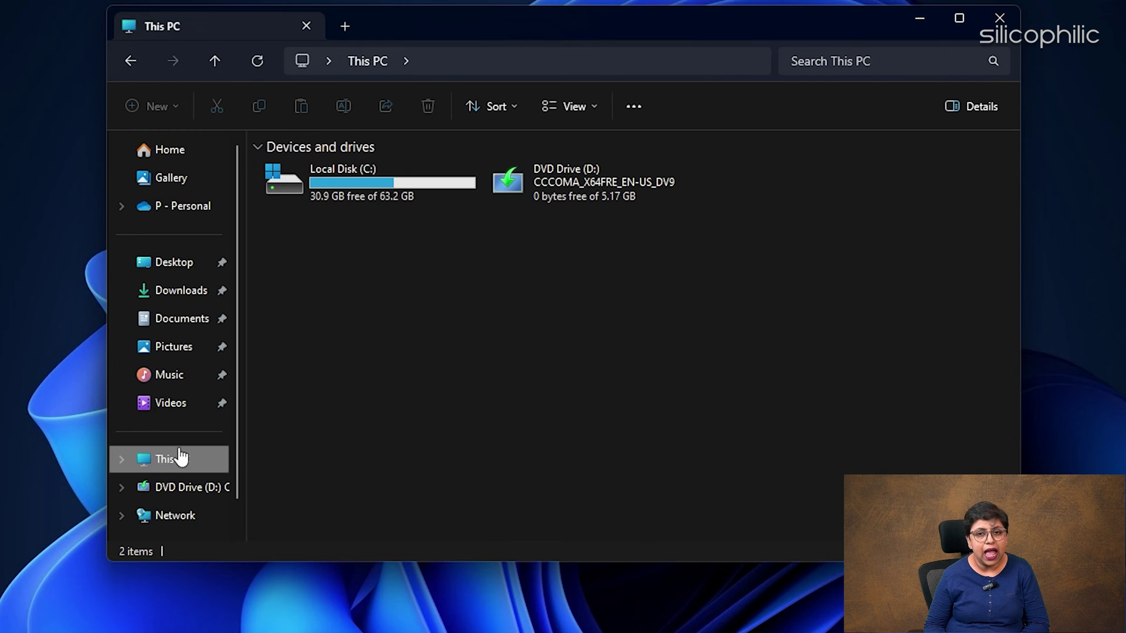
pyautogui.click(311, 181)
pyautogui.rightClick(311, 181)
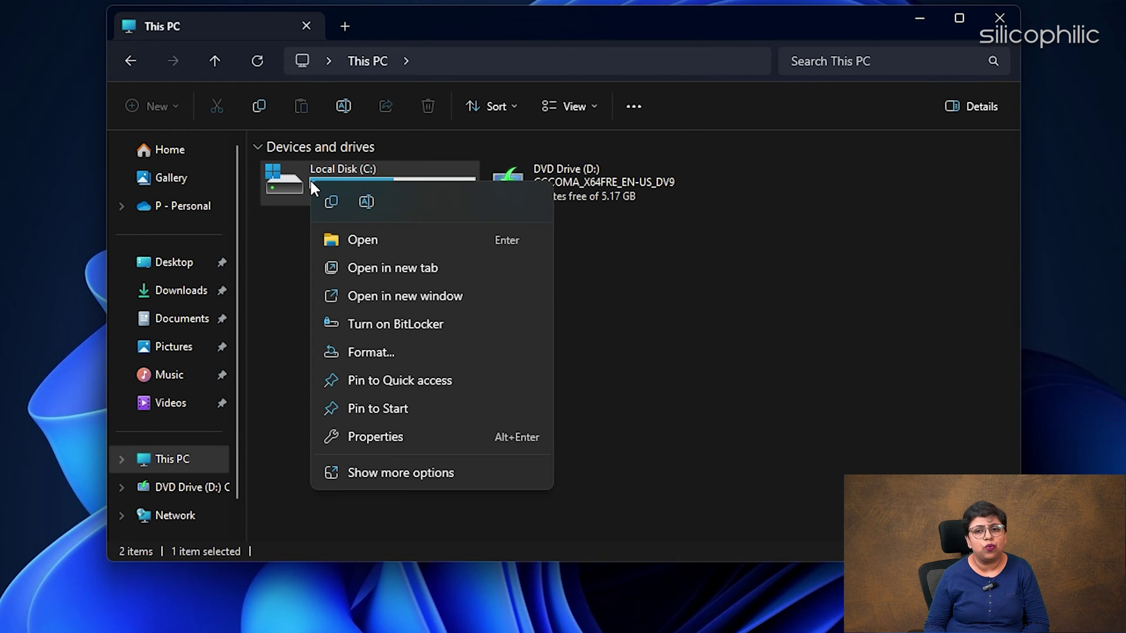
pyautogui.click(383, 434)
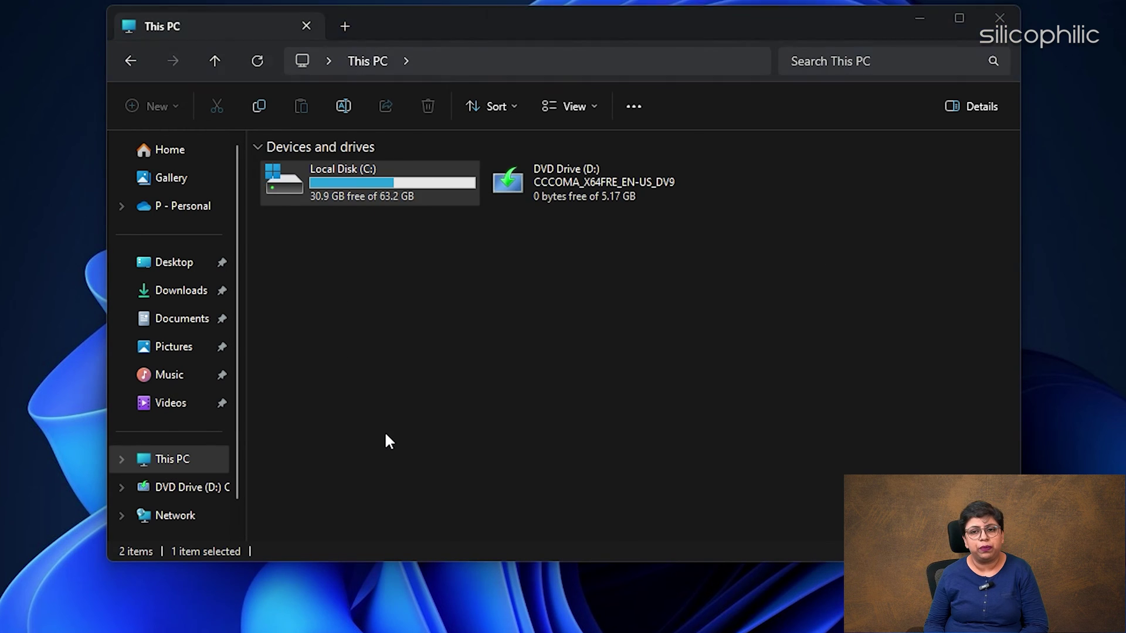
pyautogui.click(532, 70)
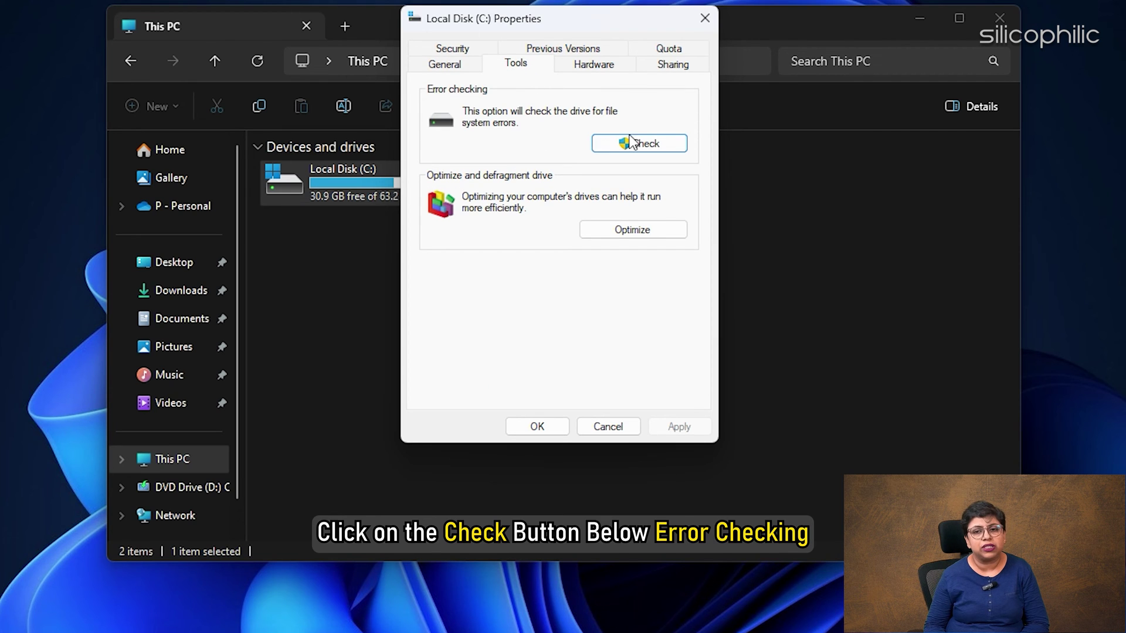
pyautogui.click(650, 145)
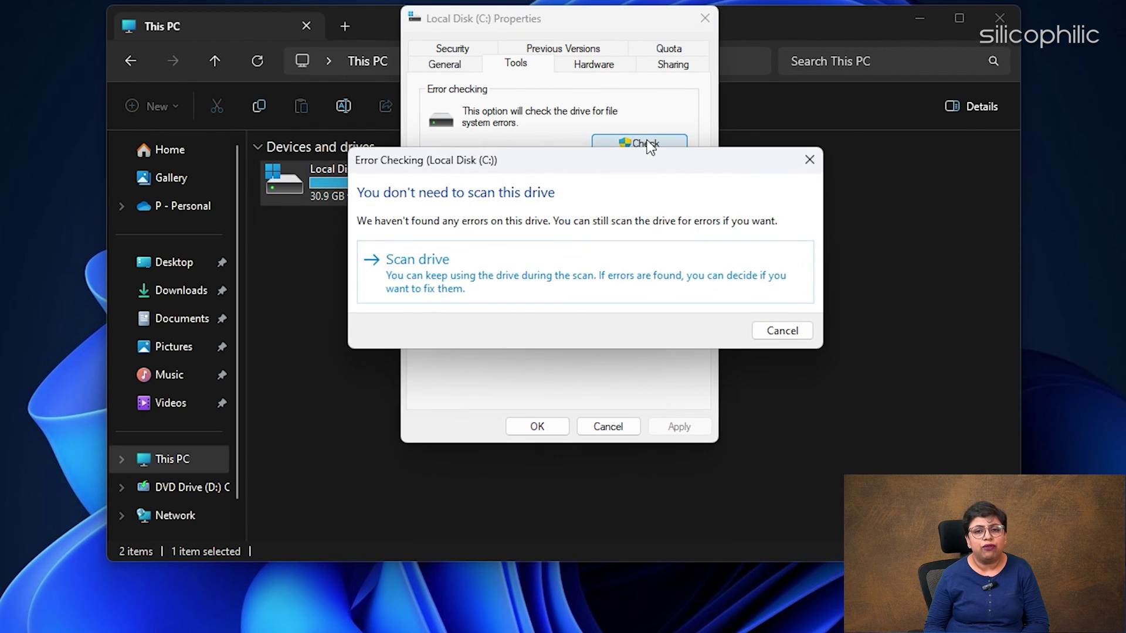
pyautogui.click(443, 283)
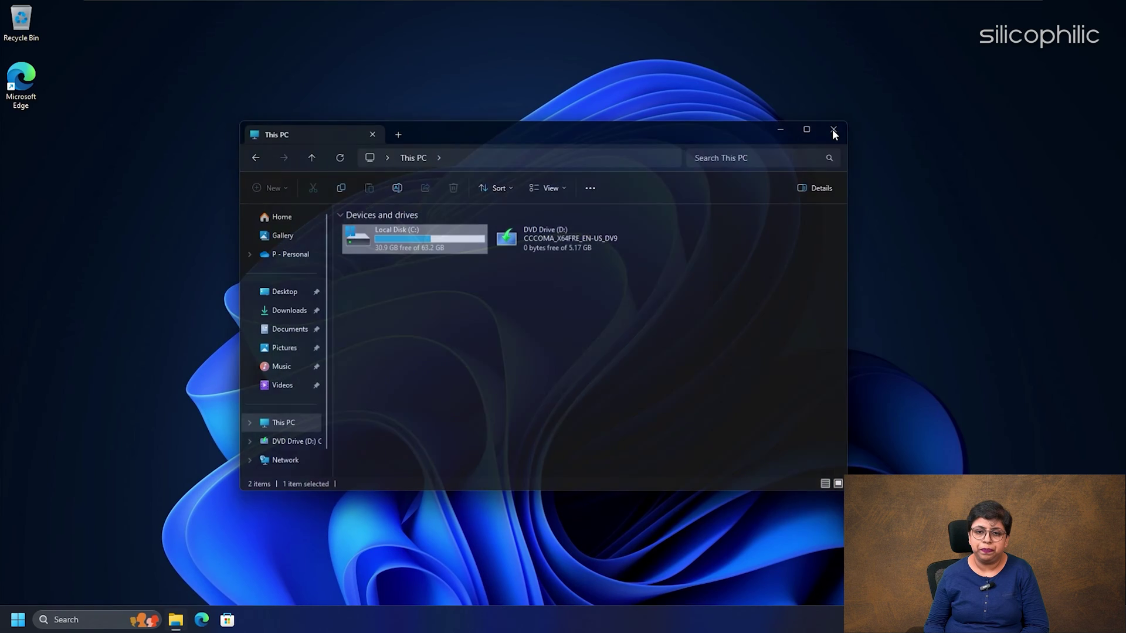
pyautogui.click(832, 129)
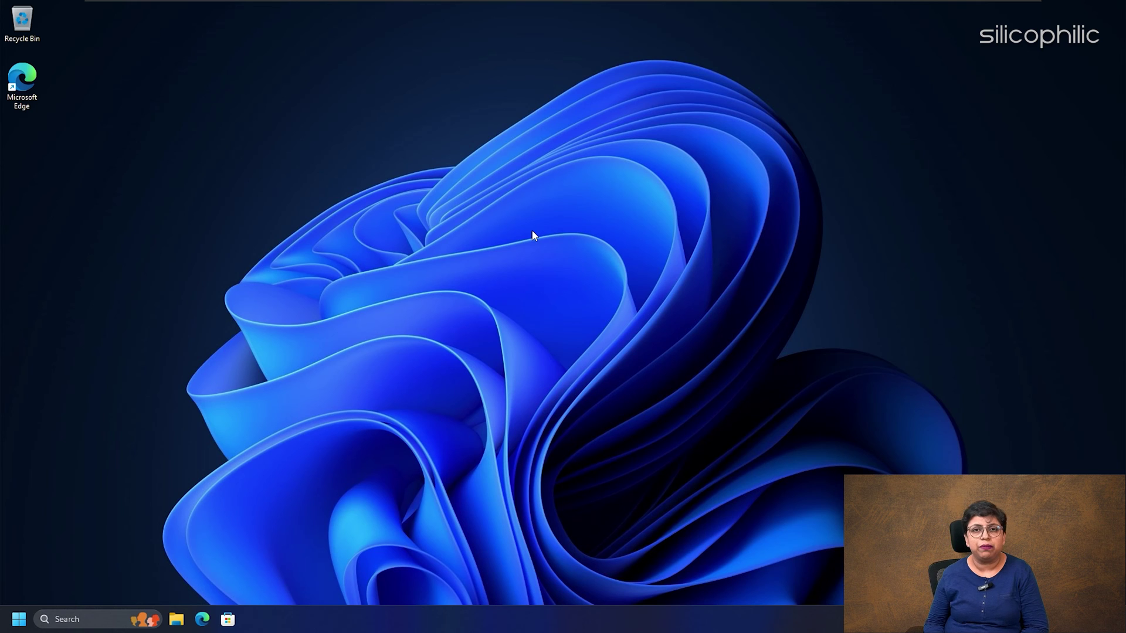
# Step: Open Control Panel with items viewed as Large icons
pyautogui.click(88, 620)
pyautogui.write('control panel')
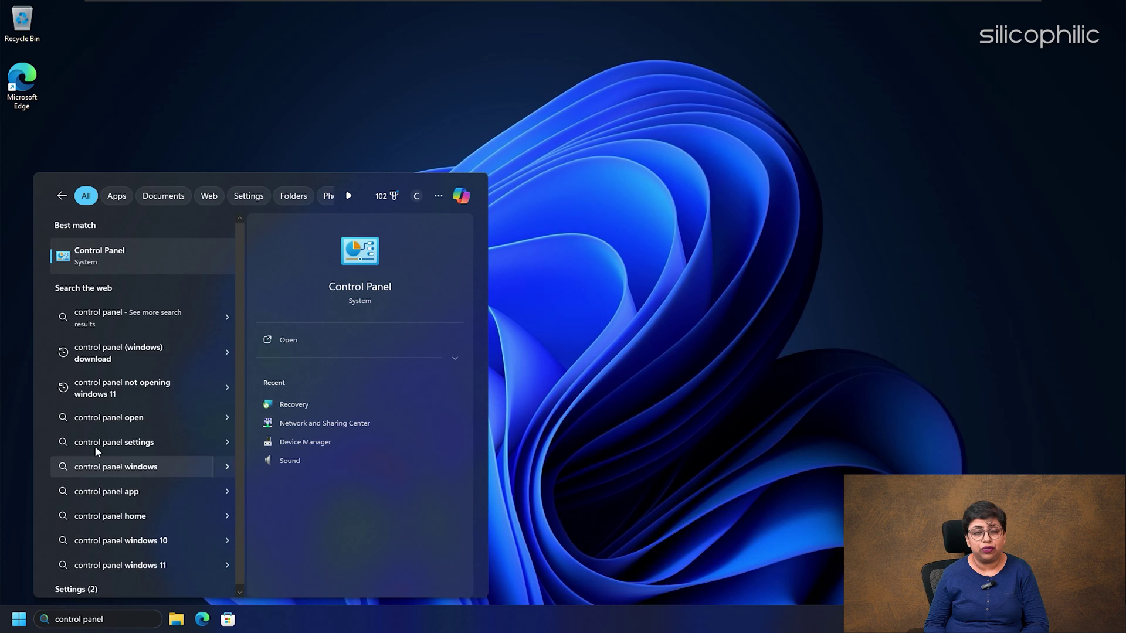
pyautogui.click(114, 252)
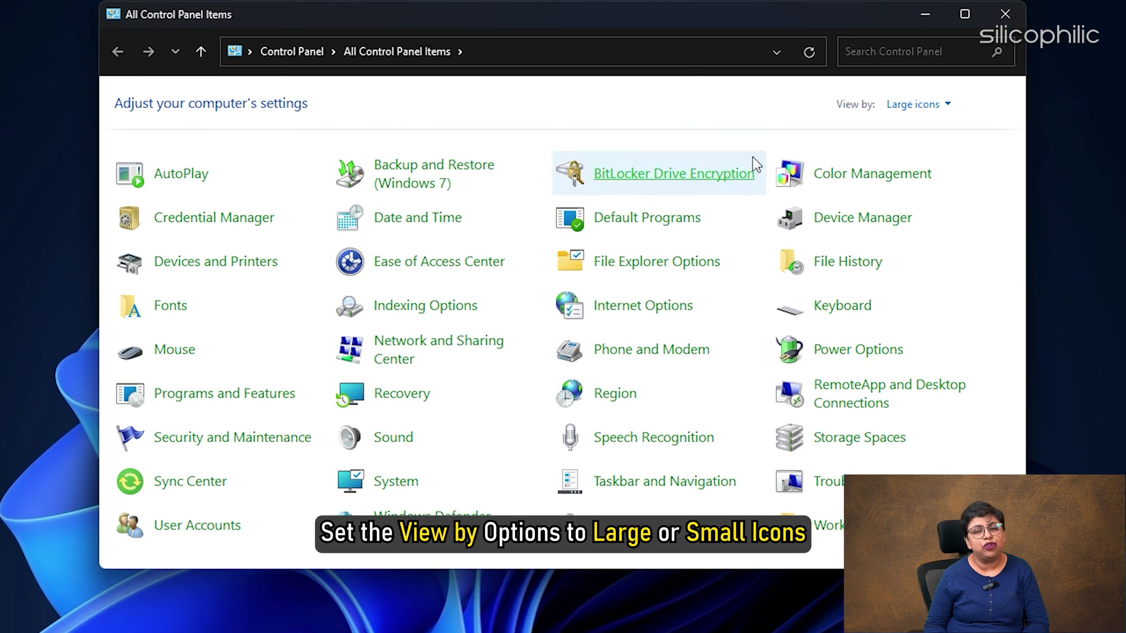
pyautogui.click(945, 105)
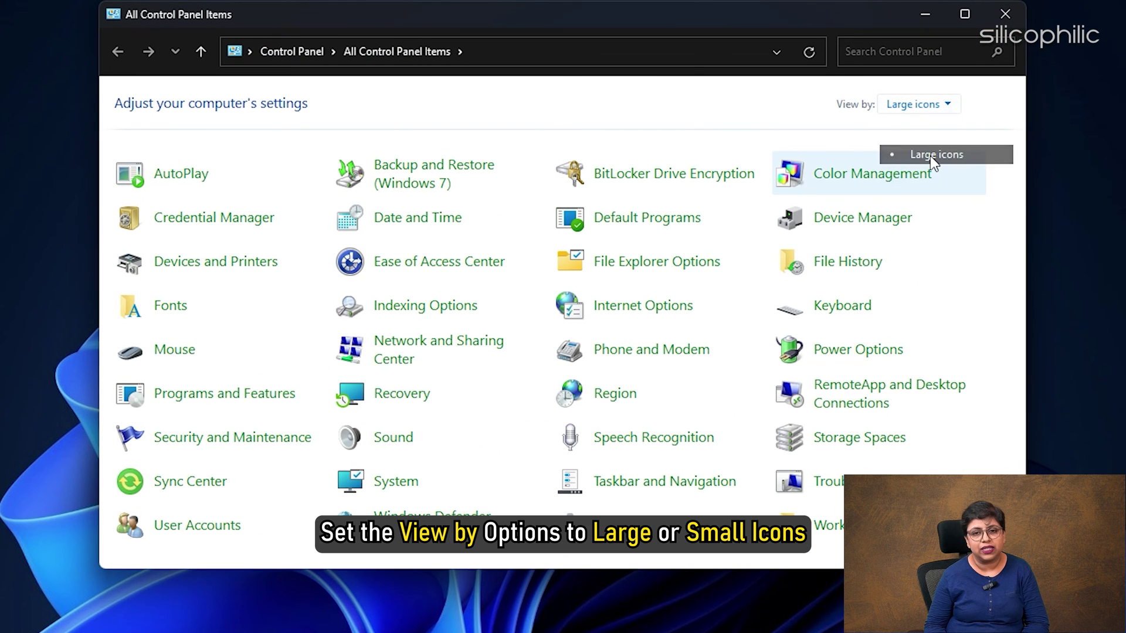
pyautogui.click(937, 154)
# Step: Launch Windows Memory Diagnostic from Windows Tools and restart now to check memory
pyautogui.click(616, 524)
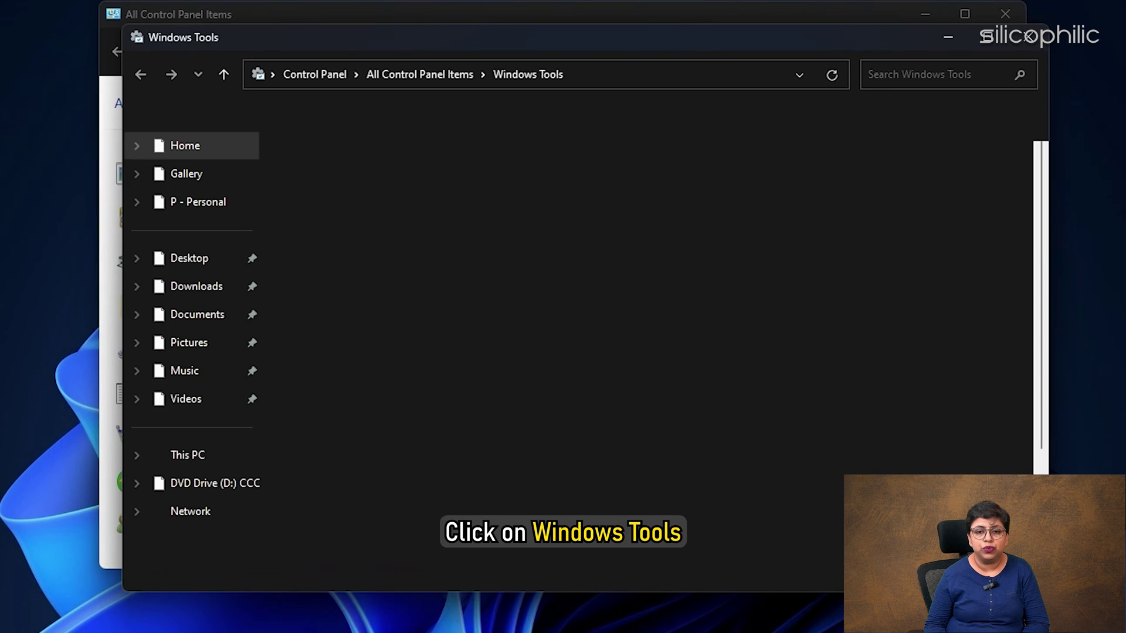
pyautogui.scroll(-3, 604, 352)
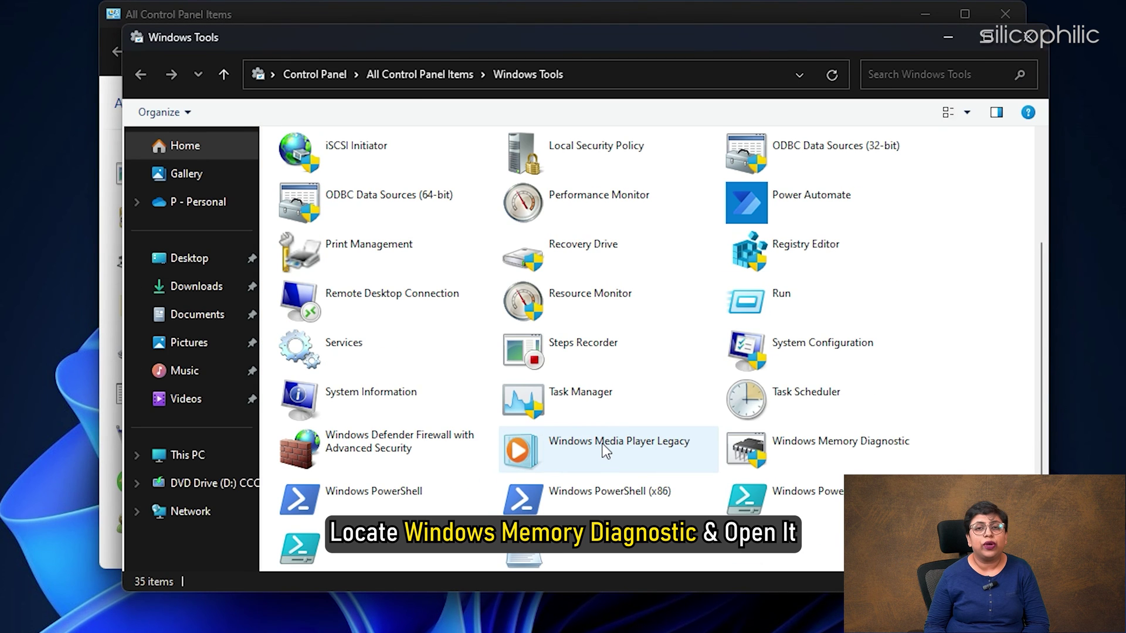
pyautogui.doubleClick(787, 446)
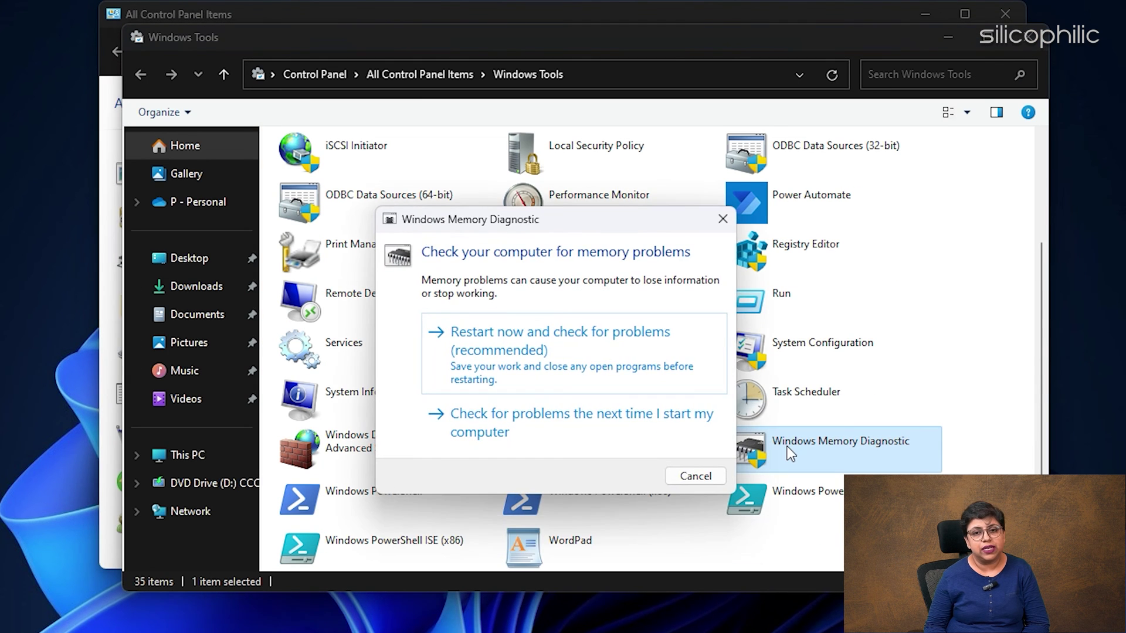
pyautogui.click(509, 340)
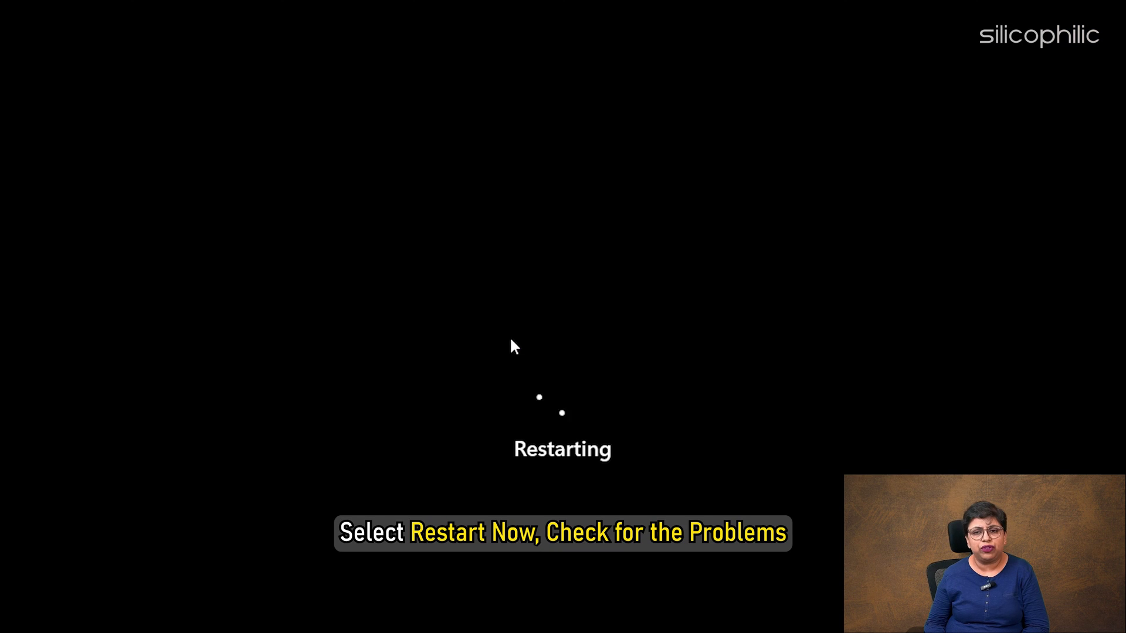